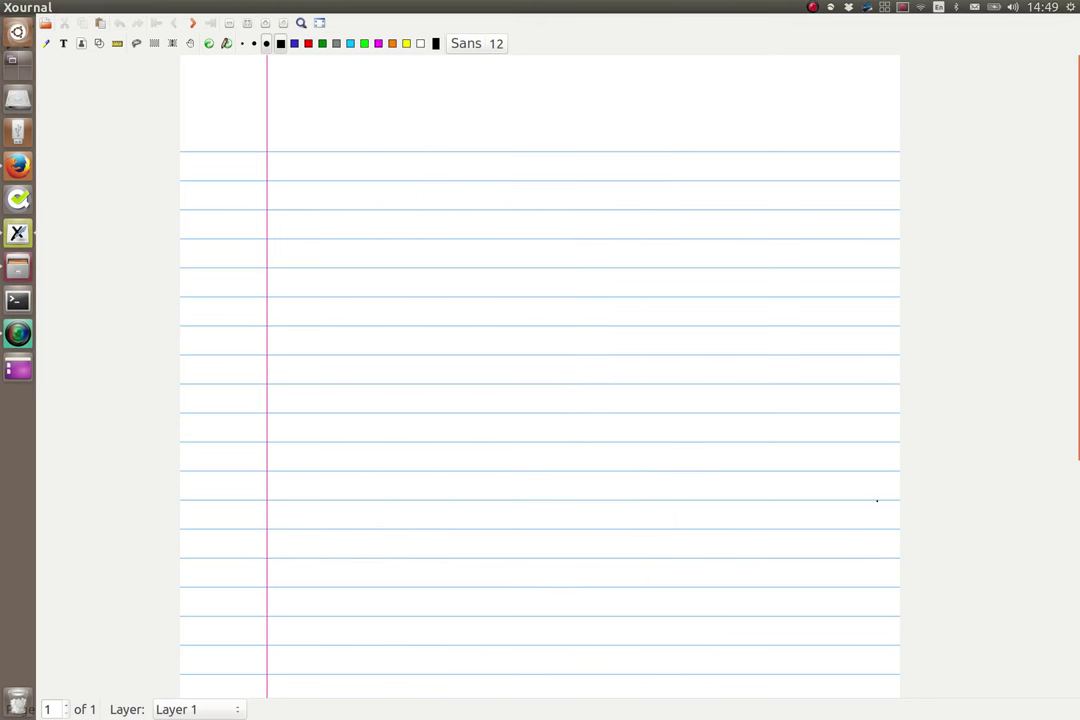
# Step: Handwrite the title "Derivatives" in black above the first ruled line of the page
pyautogui.moveTo(877, 501); pyautogui.dragTo(895, 486)
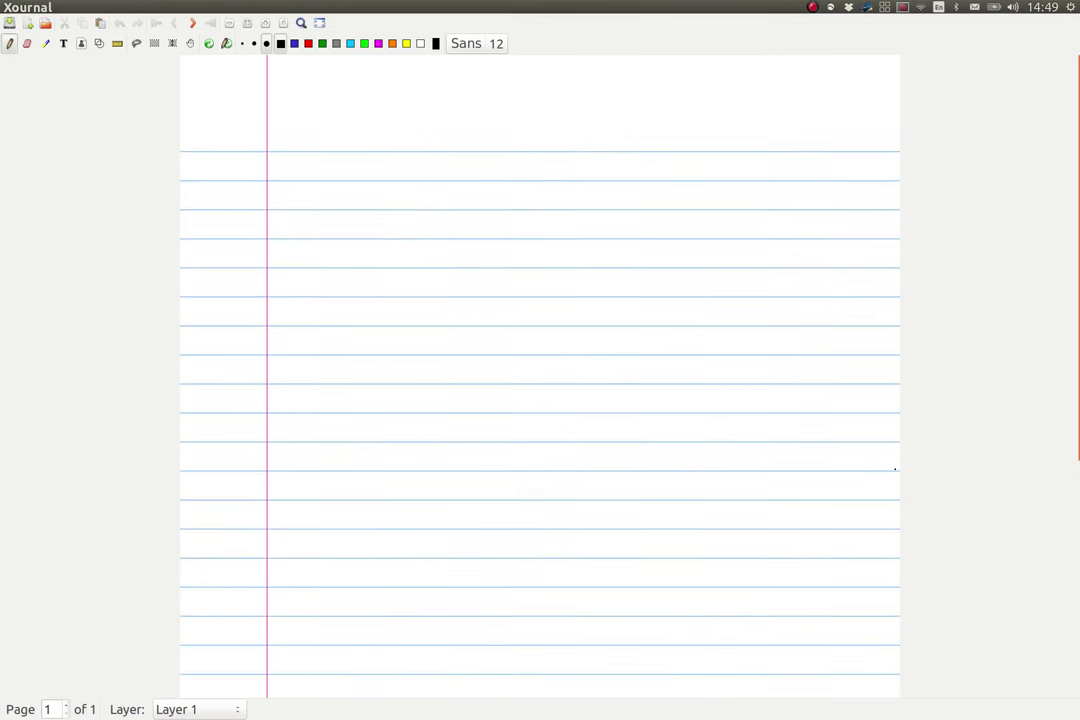
pyautogui.moveTo(290, 125)
pyautogui.mouseDown()
pyautogui.moveTo(291, 152)
pyautogui.moveTo(370, 138)
pyautogui.moveTo(388, 152)
pyautogui.mouseUp()
pyautogui.moveTo(394, 128)
pyautogui.mouseDown()
pyautogui.moveTo(394, 152)
pyautogui.moveTo(401, 138)
pyautogui.moveTo(404, 152)
pyautogui.moveTo(423, 137)
pyautogui.mouseUp()
pyautogui.click(404, 134)
pyautogui.moveTo(425, 144); pyautogui.dragTo(440, 150)
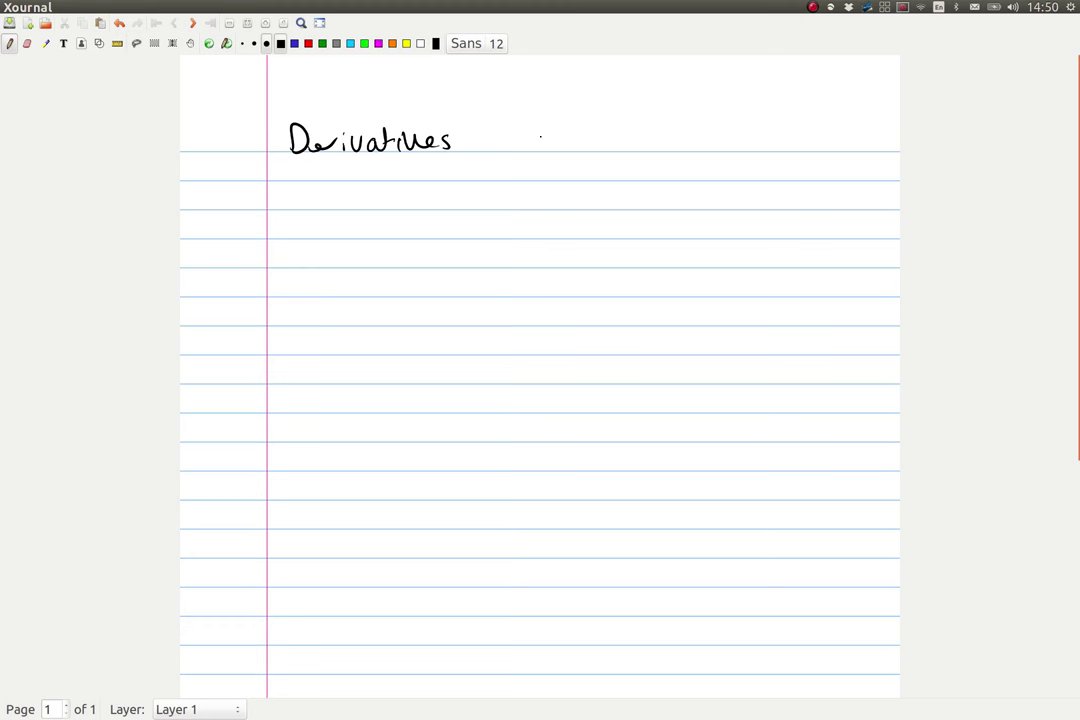
# Step: Handwrite the fraction dy/dx in black beside the title and erase the stray stroke below it
pyautogui.moveTo(553, 136); pyautogui.dragTo(579, 150)
pyautogui.moveTo(555, 158); pyautogui.dragTo(573, 165)
pyautogui.moveTo(573, 157); pyautogui.dragTo(505, 229)
pyautogui.moveTo(570, 155); pyautogui.dragTo(561, 168)
pyautogui.hotkey('ctrl', 'shift', 'e')
pyautogui.moveTo(497, 234); pyautogui.dragTo(534, 221)
pyautogui.hotkey('ctrl', 'shift', 'p')
# Step: Handwrite the note "derive the" in blue just above the "Derivatives" title
pyautogui.click(294, 43)
pyautogui.moveTo(300, 110)
pyautogui.mouseDown()
pyautogui.moveTo(302, 119)
pyautogui.moveTo(401, 112)
pyautogui.mouseUp()
pyautogui.moveTo(394, 101); pyautogui.dragTo(434, 110)
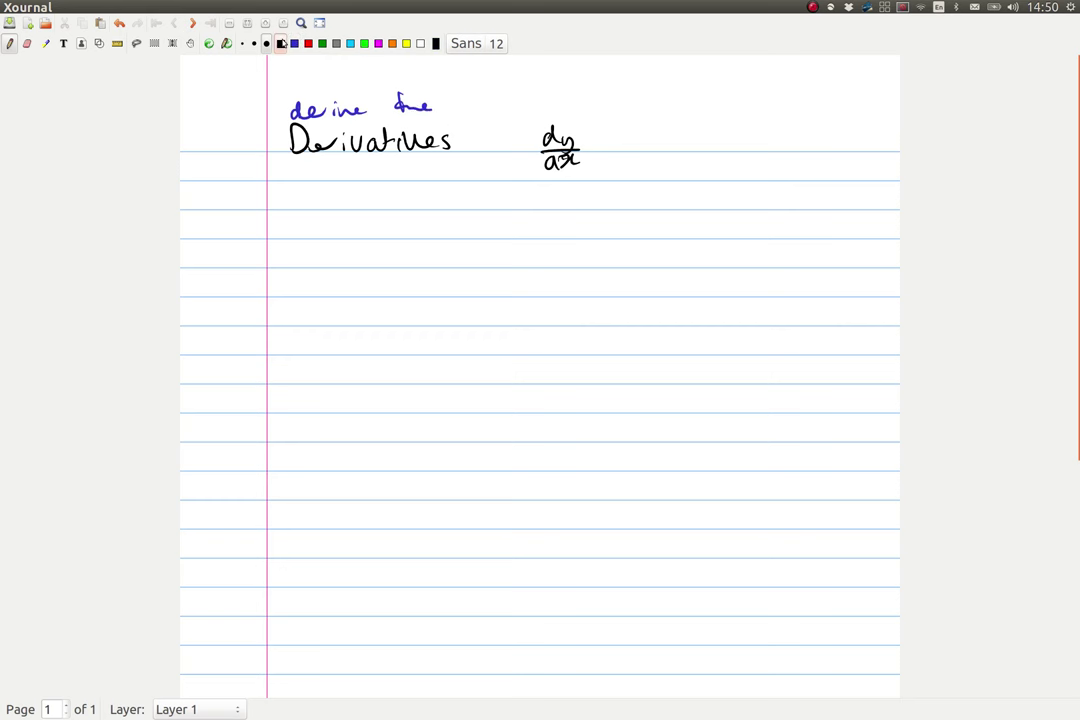
# Step: Draw straight gray vertical and horizontal axes below the title, crossing near the page's margin line
pyautogui.click(190, 43)
pyautogui.hotkey('ctrl', 'shift', 'p')
pyautogui.click(338, 43)
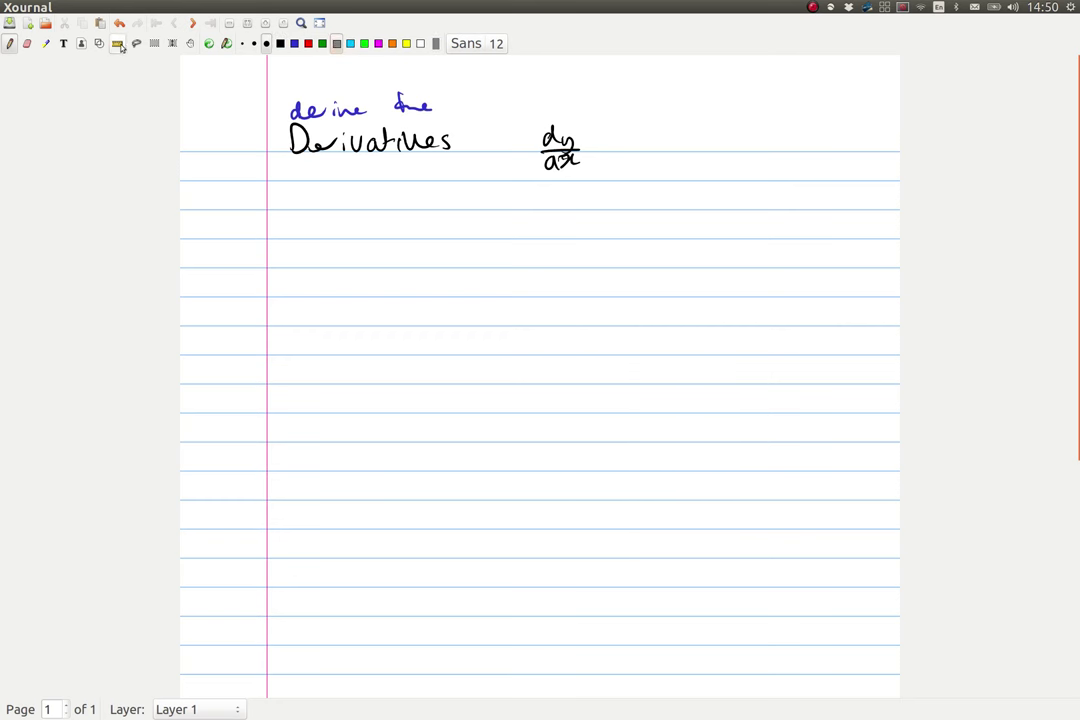
pyautogui.click(117, 43)
pyautogui.moveTo(304, 185); pyautogui.dragTo(303, 468)
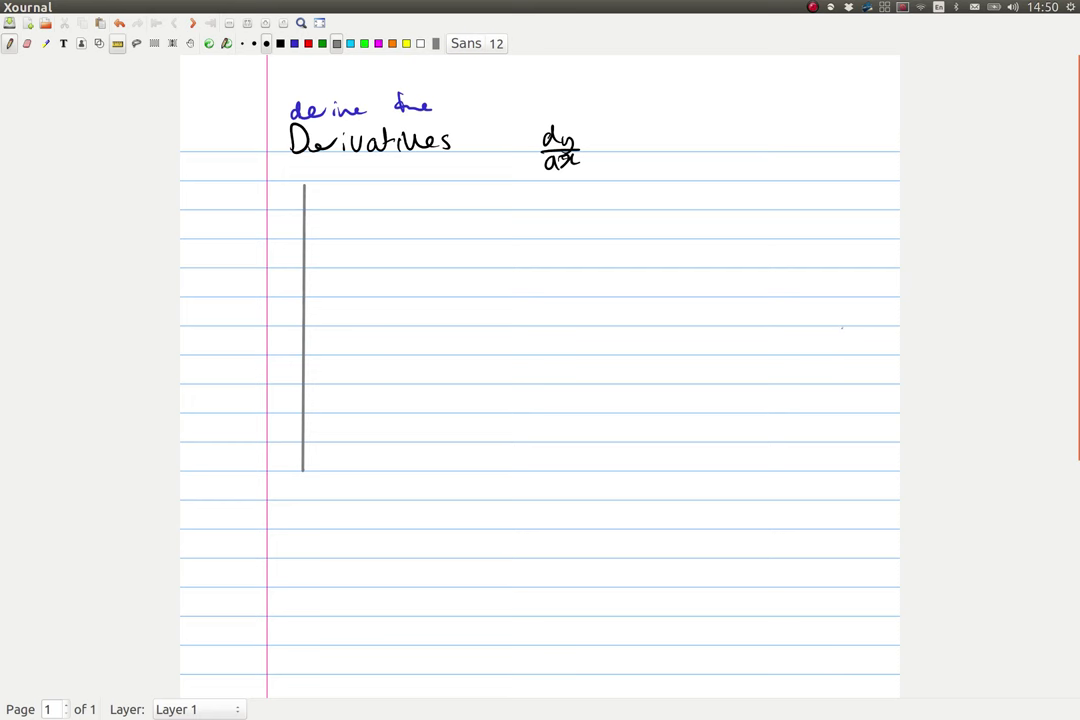
pyautogui.moveTo(849, 325)
pyautogui.mouseDown()
pyautogui.moveTo(656, 313)
pyautogui.moveTo(244, 326)
pyautogui.mouseUp()
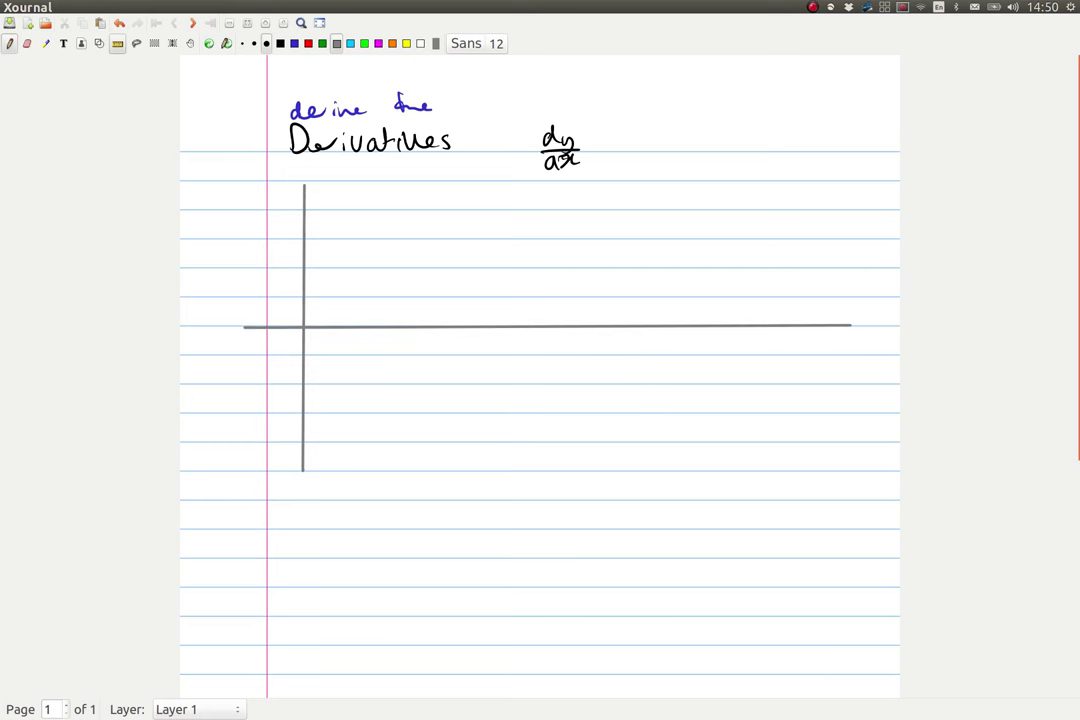
# Step: Label the gray axes y and x freehand and add an arrowhead to the end of each
pyautogui.moveTo(130, 127); pyautogui.dragTo(162, 293)
pyautogui.click(117, 43)
pyautogui.moveTo(310, 180); pyautogui.dragTo(318, 198)
pyautogui.moveTo(835, 320); pyautogui.dragTo(836, 335)
pyautogui.moveTo(856, 322); pyautogui.dragTo(867, 333)
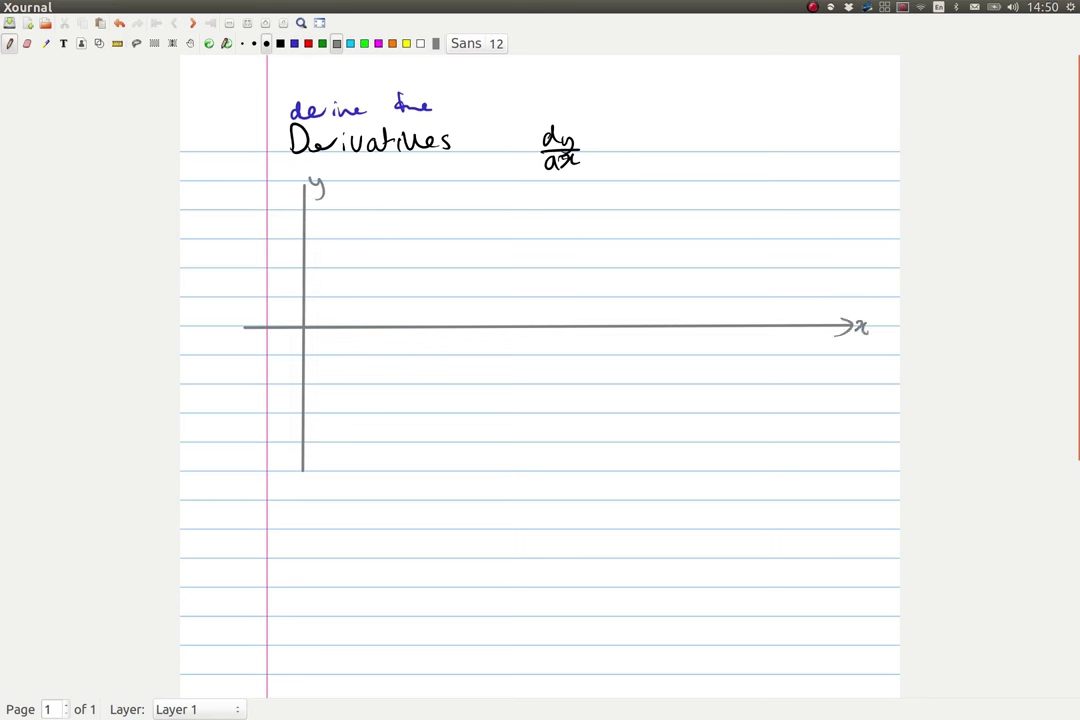
pyautogui.moveTo(295, 198); pyautogui.dragTo(311, 195)
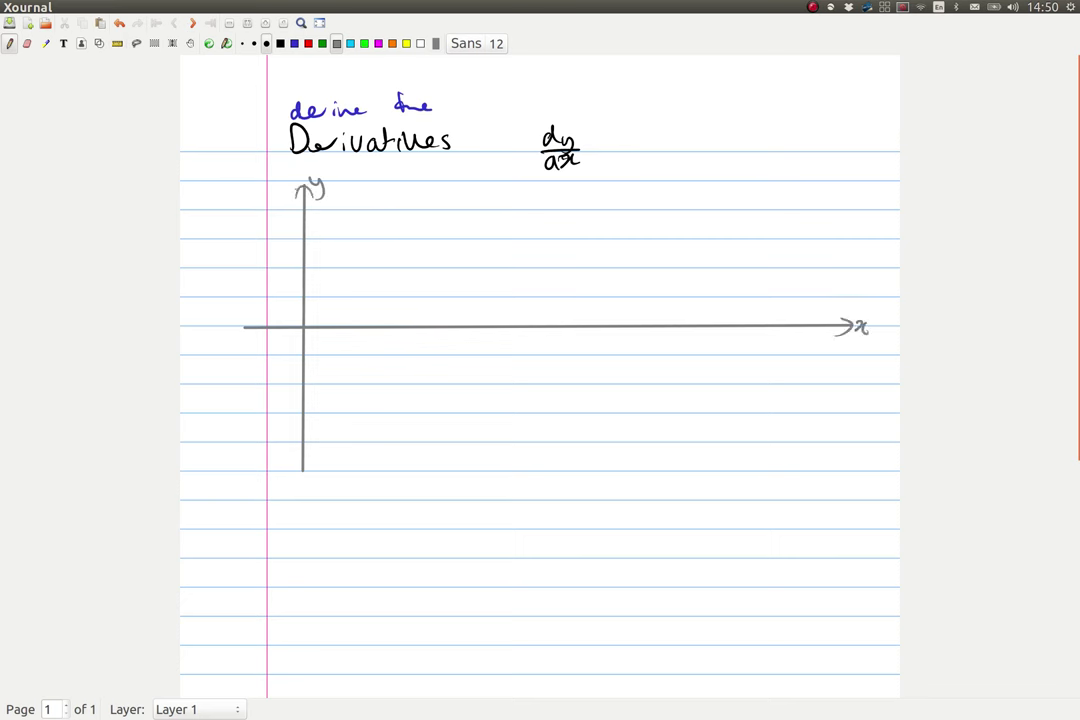
# Step: Draw a black wave-shaped curve from the origin along the x axis, ending in two sharp peaks with a retraced rise
pyautogui.click(280, 43)
pyautogui.moveTo(306, 326)
pyautogui.mouseDown()
pyautogui.moveTo(381, 229)
pyautogui.moveTo(533, 323)
pyautogui.moveTo(731, 287)
pyautogui.moveTo(749, 270)
pyautogui.mouseUp()
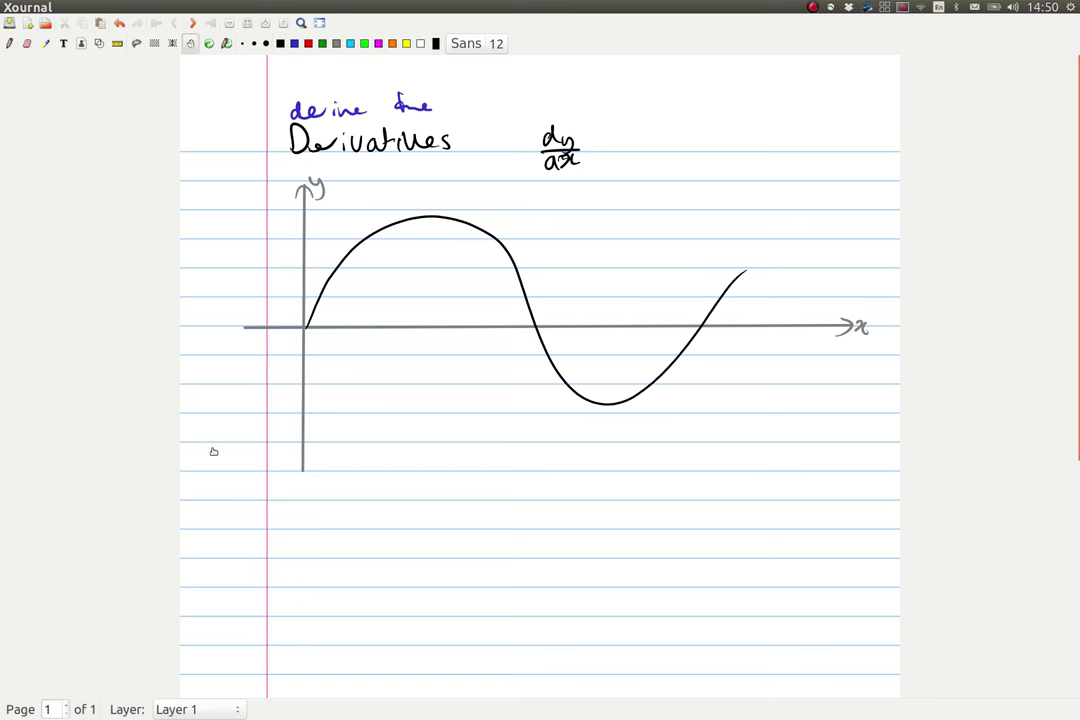
pyautogui.scroll(-1, 286, 596)
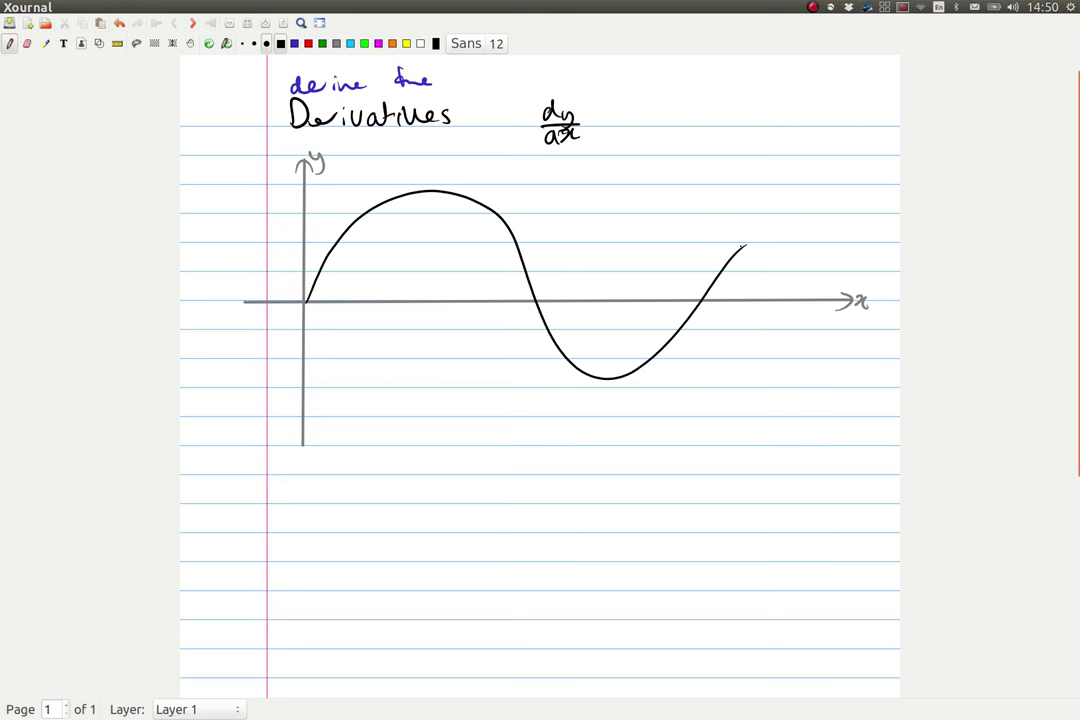
pyautogui.moveTo(746, 244); pyautogui.dragTo(820, 283)
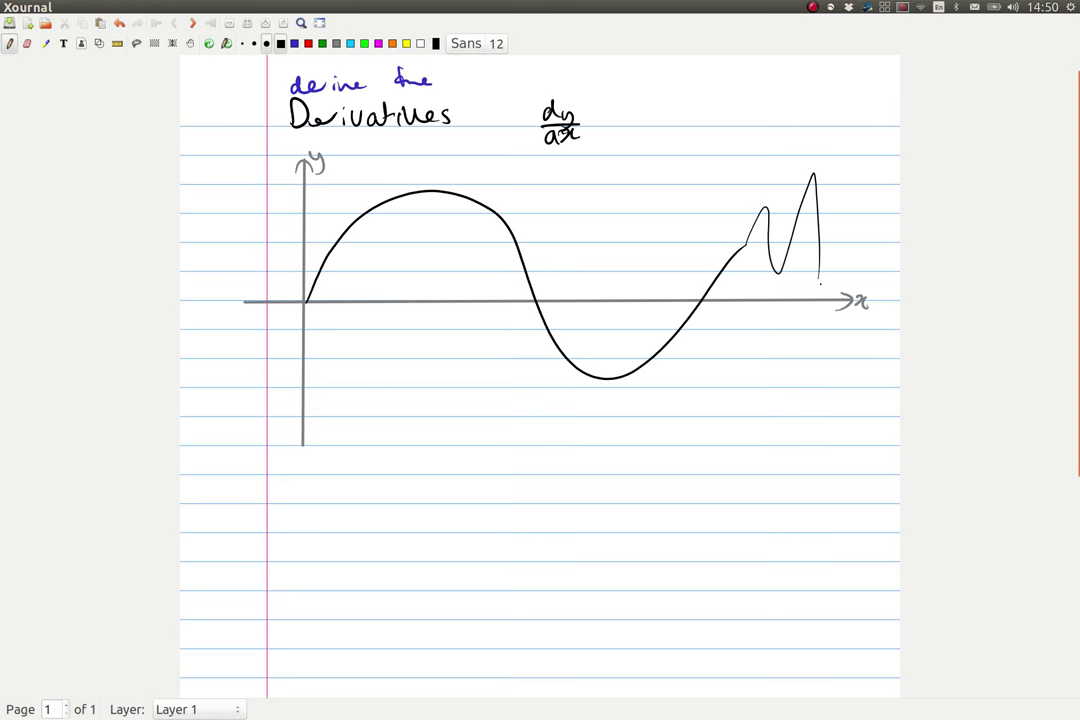
pyautogui.moveTo(738, 247); pyautogui.dragTo(767, 205)
# Step: Sketch a small black double-outlined box with short rays in the margin beside the y axis
pyautogui.scroll(-1, 214, 513)
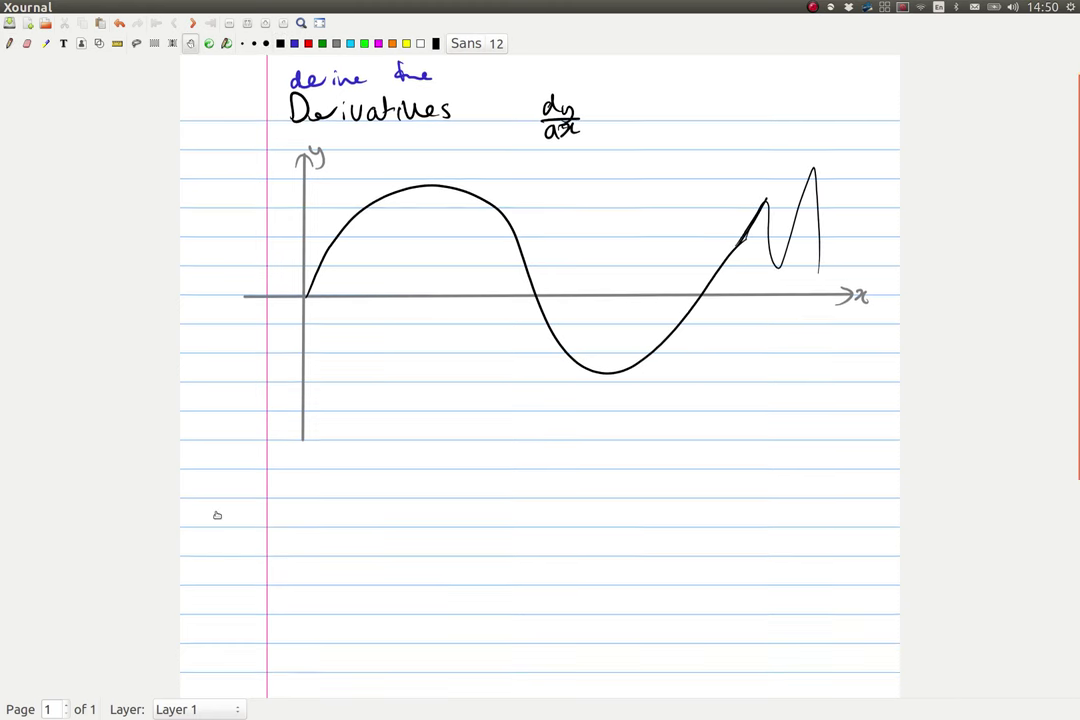
pyautogui.moveTo(217, 515); pyautogui.dragTo(217, 520)
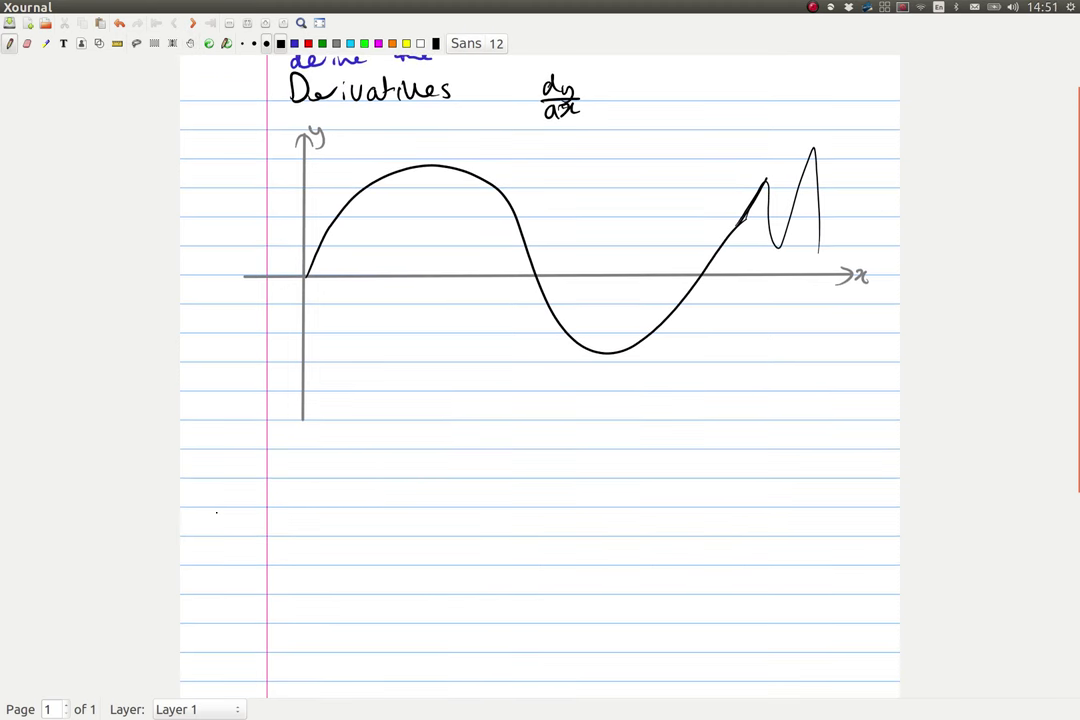
pyautogui.scroll(2, 216, 512)
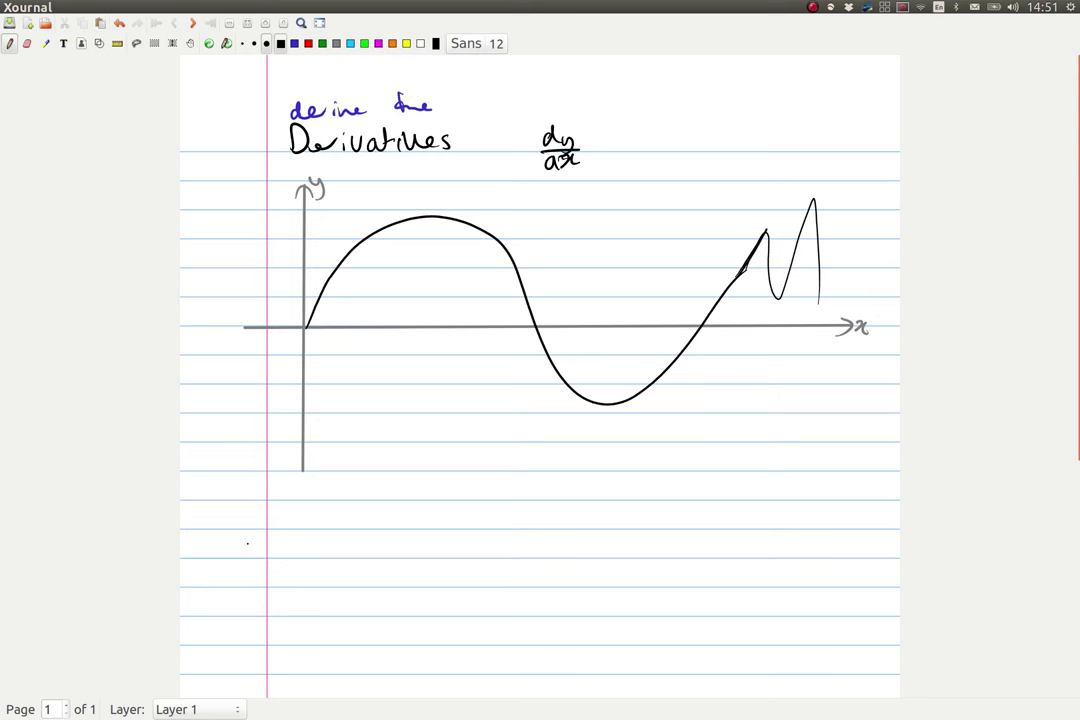
pyautogui.scroll(-3, 231, 344)
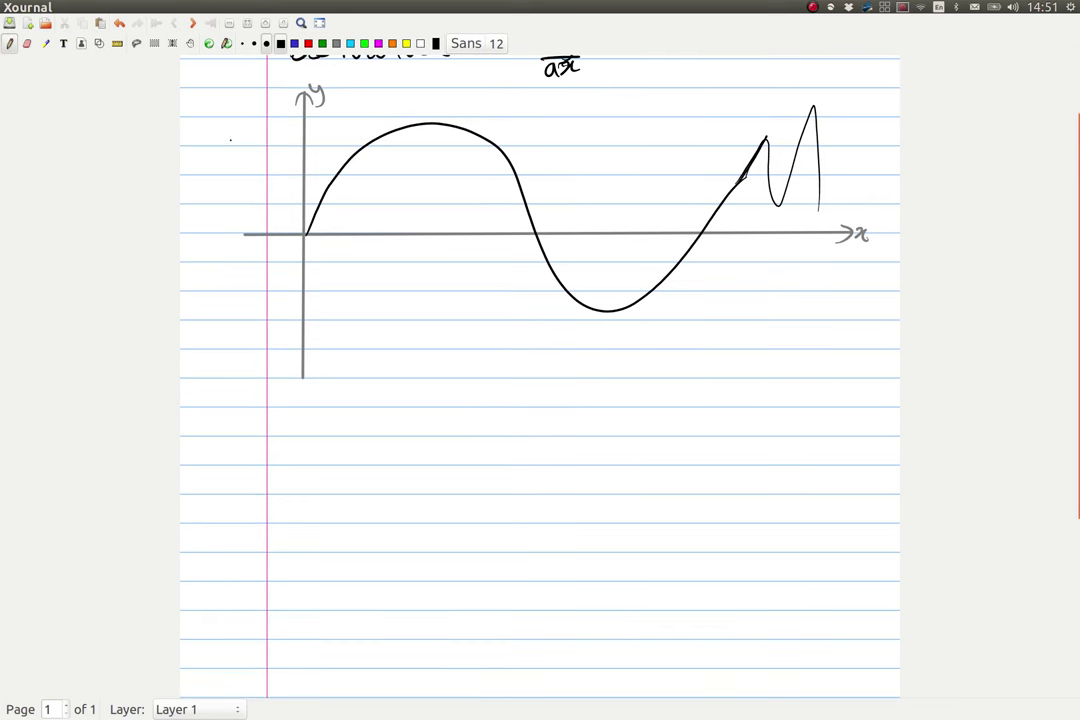
pyautogui.moveTo(200, 143)
pyautogui.mouseDown()
pyautogui.moveTo(231, 174)
pyautogui.moveTo(200, 152)
pyautogui.moveTo(255, 140)
pyautogui.moveTo(250, 168)
pyautogui.moveTo(223, 189)
pyautogui.moveTo(203, 153)
pyautogui.mouseUp()
# Step: Draw two small orange circles below the graph, each with an arrow pointing away from the other circle
pyautogui.scroll(3, 154, 402)
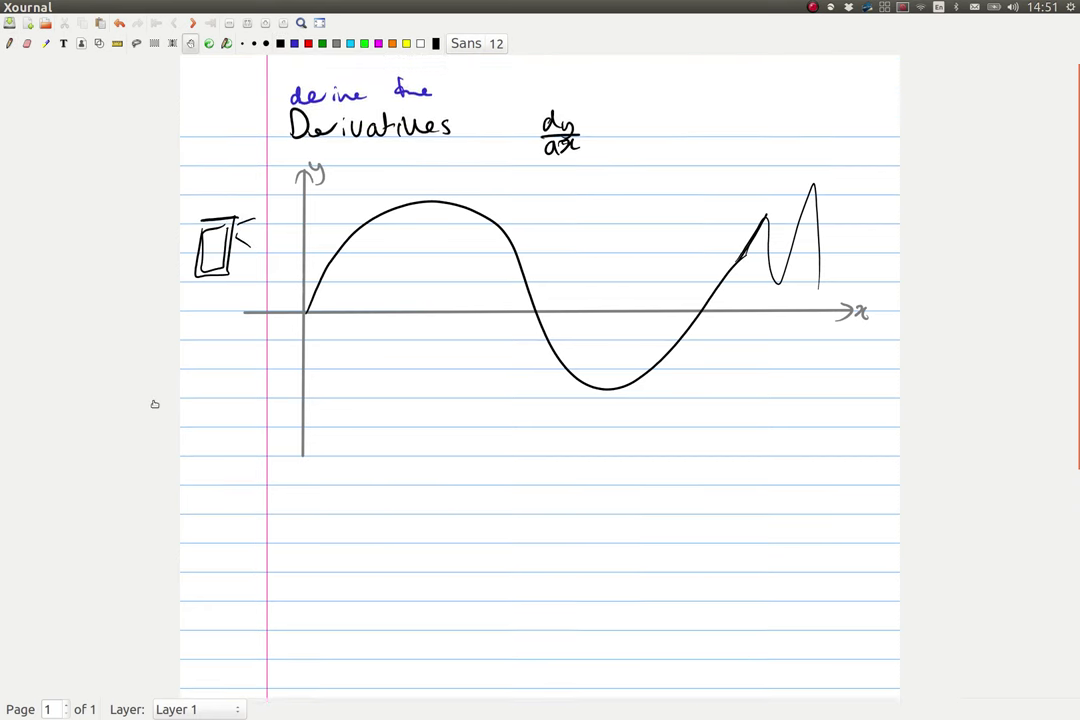
pyautogui.scroll(-1, 154, 402)
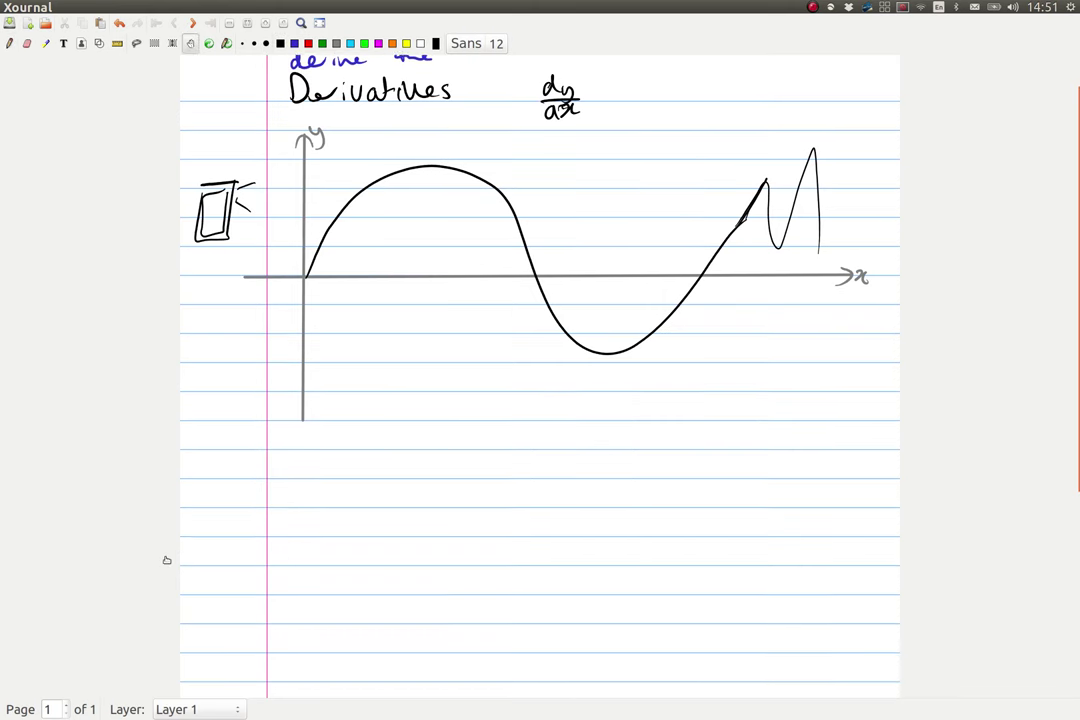
pyautogui.scroll(-1, 166, 557)
pyautogui.scroll(-3, 166, 557)
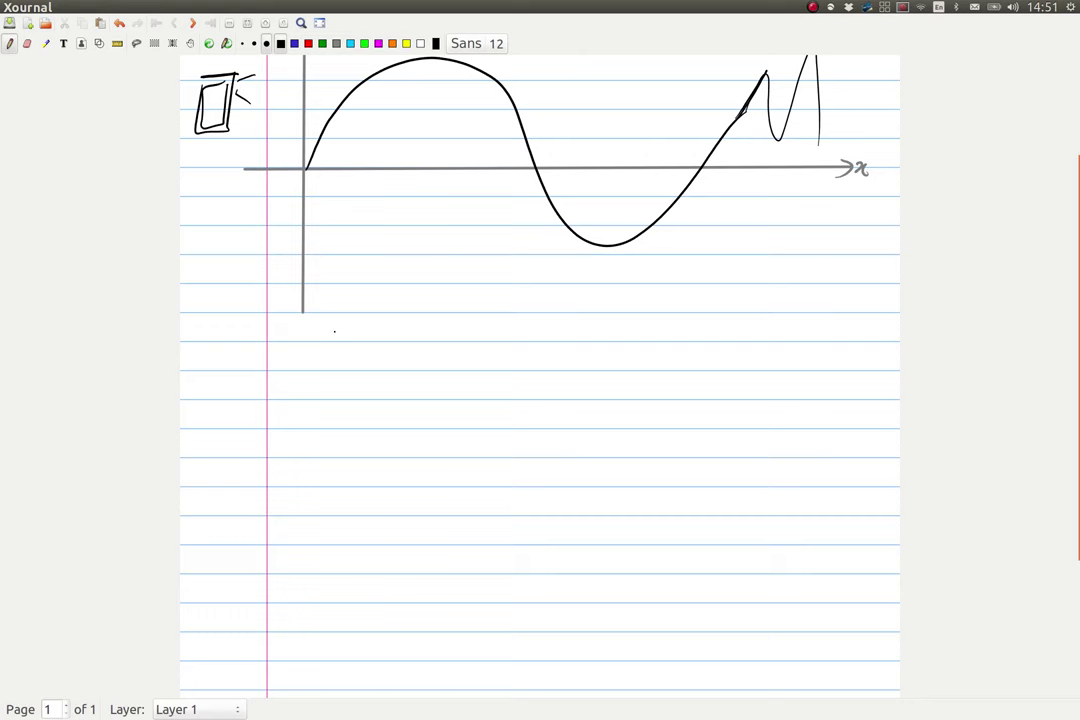
pyautogui.scroll(4, 200, 441)
pyautogui.scroll(-5, 284, 453)
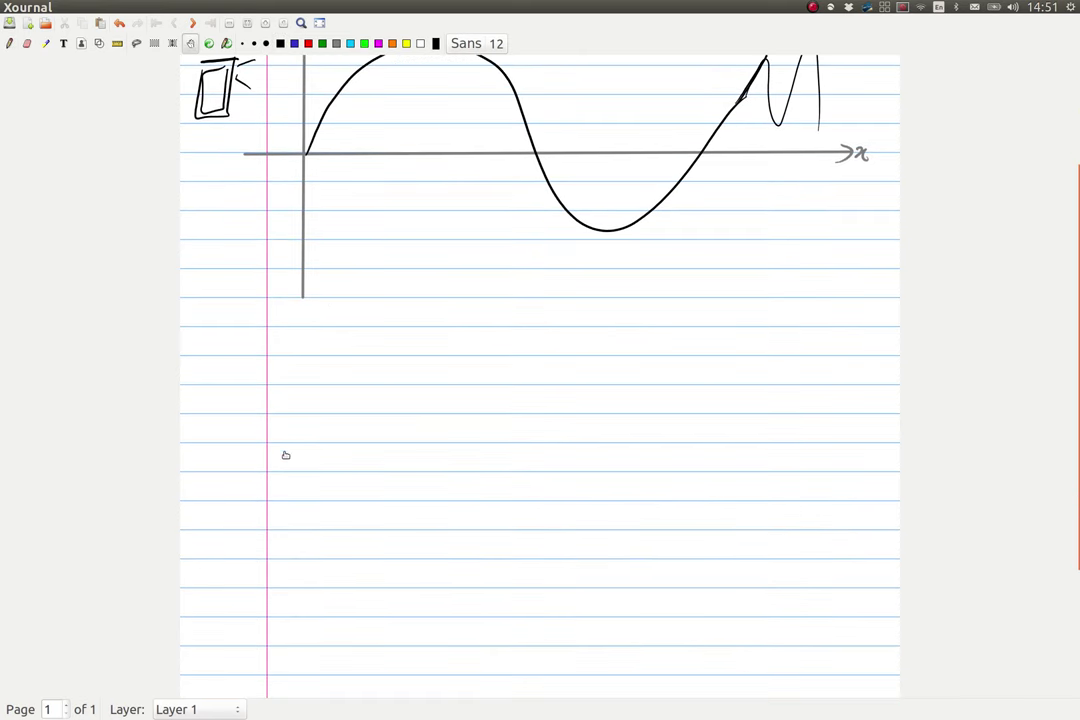
pyautogui.click(392, 43)
pyautogui.moveTo(403, 341); pyautogui.dragTo(402, 342)
pyautogui.moveTo(487, 425)
pyautogui.mouseDown()
pyautogui.moveTo(509, 488)
pyautogui.moveTo(521, 488)
pyautogui.mouseUp()
pyautogui.moveTo(400, 329); pyautogui.dragTo(377, 296)
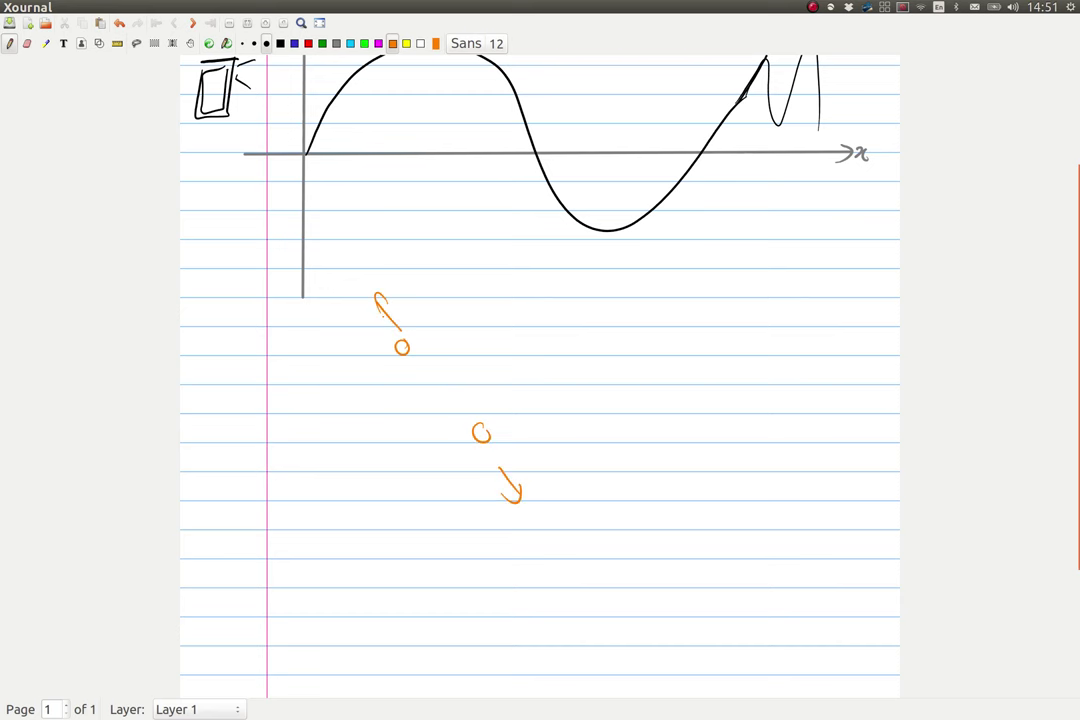
# Step: Draw a large, steepening downward curve in black below the orange circles and arrows
pyautogui.scroll(4, 540, 380)
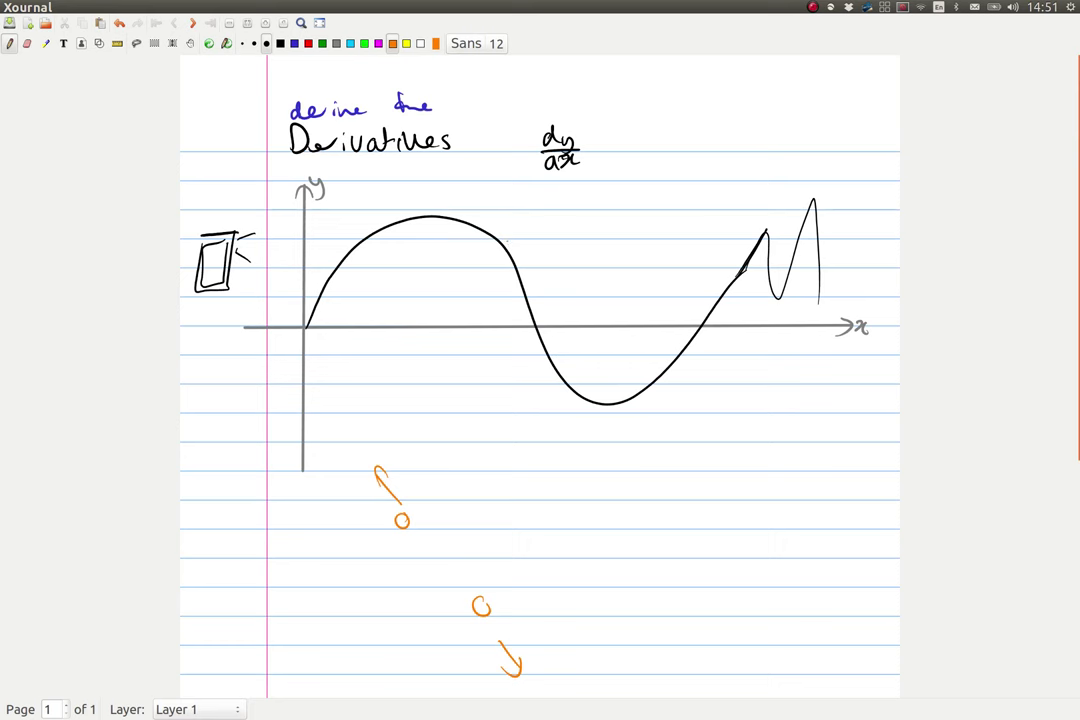
pyautogui.moveTo(492, 238)
pyautogui.mouseDown()
pyautogui.moveTo(512, 250)
pyautogui.moveTo(510, 237)
pyautogui.mouseUp()
pyautogui.scroll(-9, 247, 511)
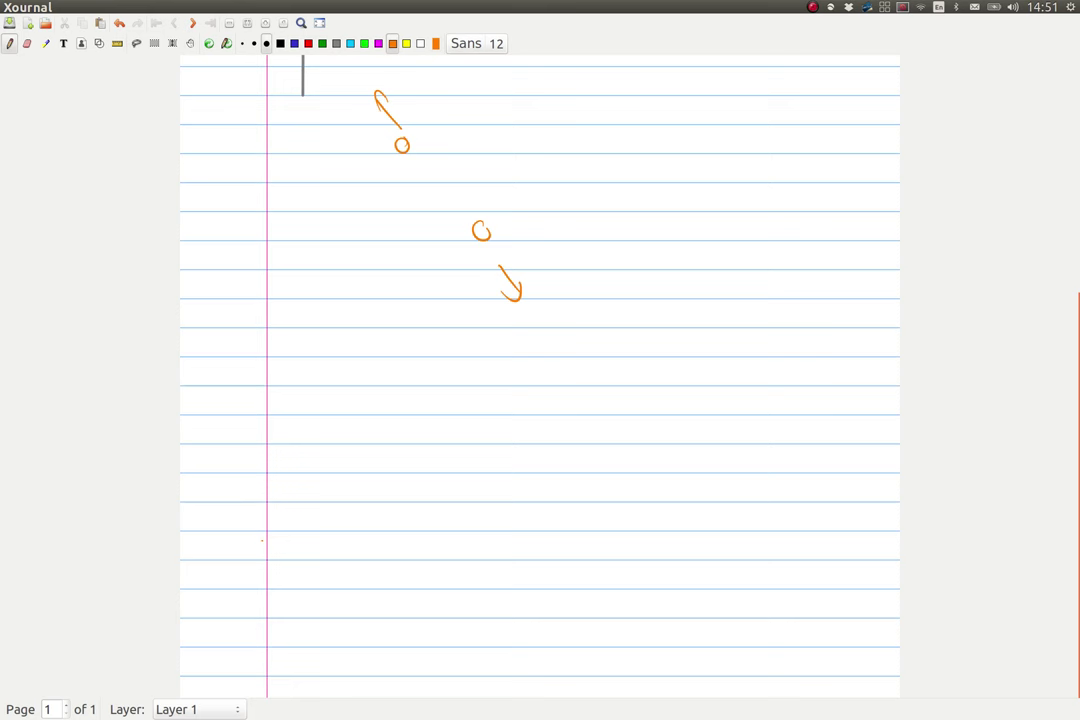
pyautogui.click(280, 43)
pyautogui.moveTo(270, 329)
pyautogui.mouseDown()
pyautogui.moveTo(624, 516)
pyautogui.moveTo(722, 673)
pyautogui.mouseUp()
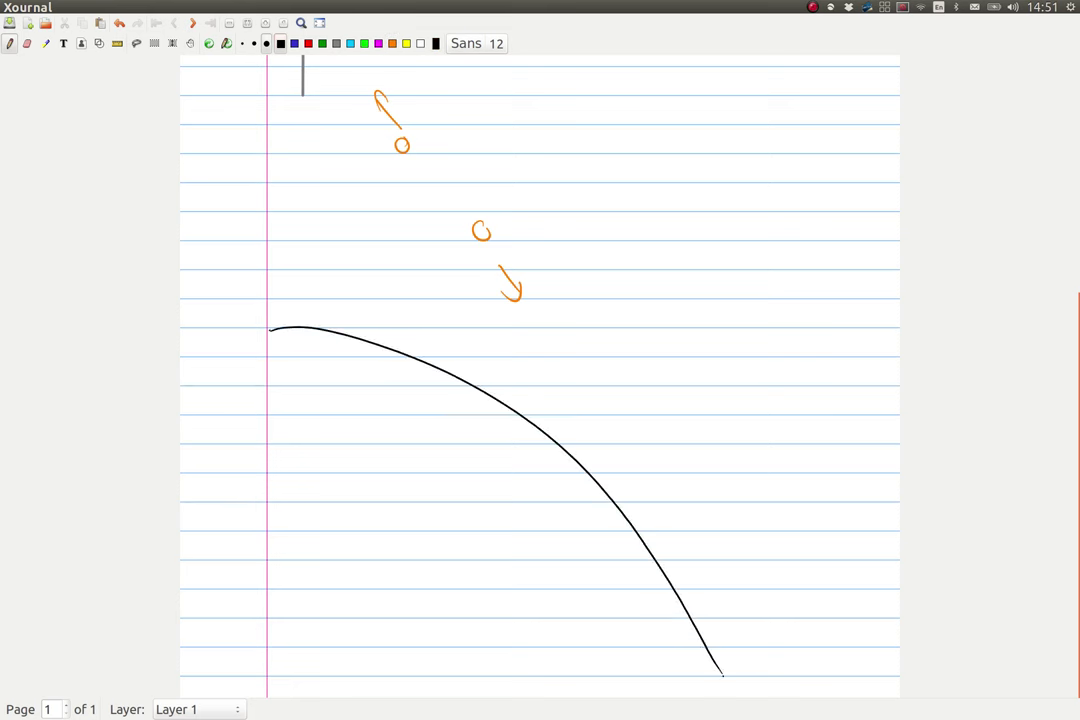
# Step: Mark a point midway on the large curve with a black and orange cross and an orange arrow pointing at it
pyautogui.moveTo(564, 431); pyautogui.dragTo(549, 451)
pyautogui.moveTo(566, 452)
pyautogui.mouseDown()
pyautogui.moveTo(544, 441)
pyautogui.moveTo(566, 452)
pyautogui.mouseUp()
pyautogui.click(393, 43)
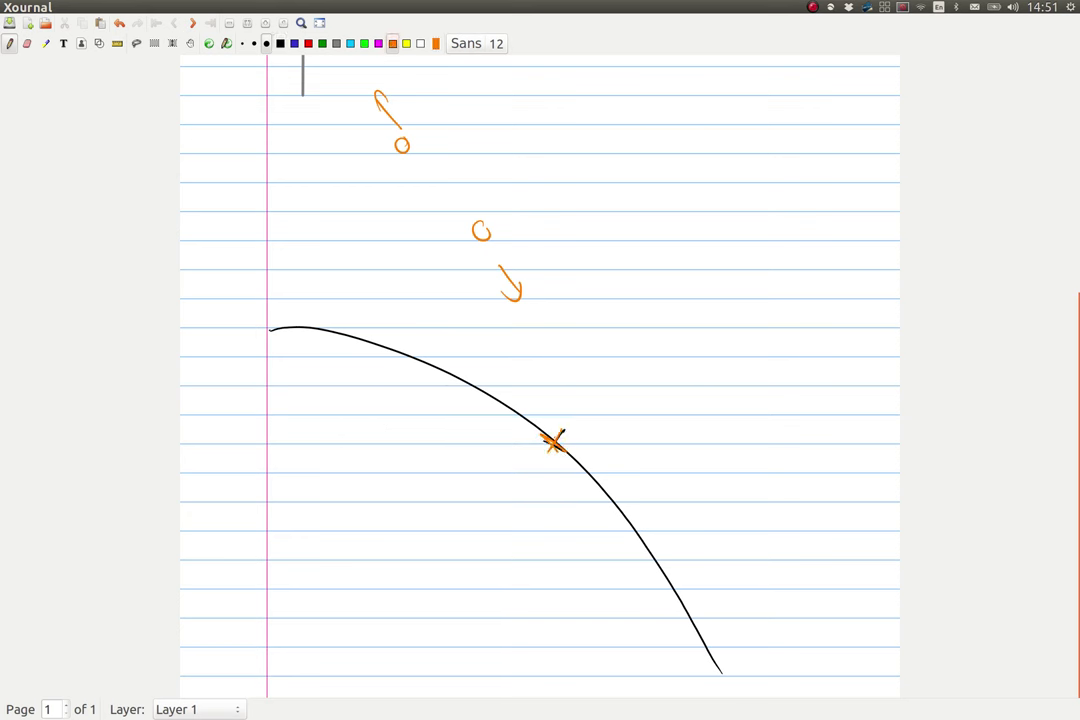
pyautogui.moveTo(597, 385); pyautogui.dragTo(570, 436)
pyautogui.moveTo(567, 426); pyautogui.dragTo(582, 425)
# Step: Draw a straight gray tangent through the marked point and complete a triangle under it with vertical and horizontal lines
pyautogui.click(337, 43)
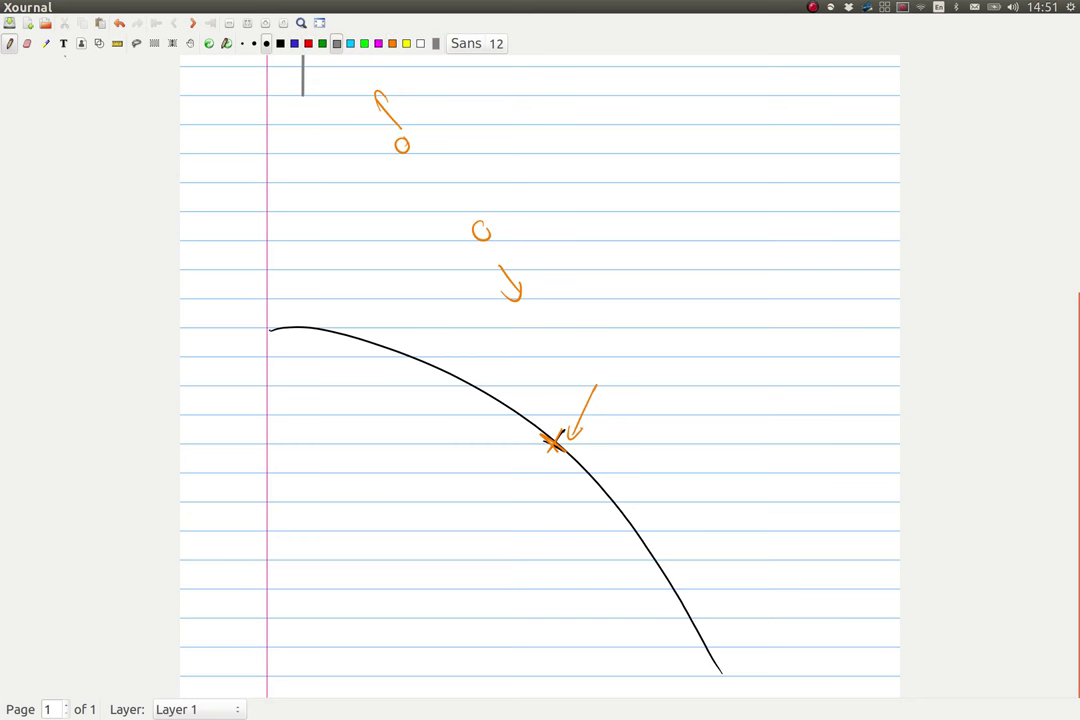
pyautogui.click(117, 43)
pyautogui.moveTo(293, 203)
pyautogui.mouseDown()
pyautogui.moveTo(448, 362)
pyautogui.moveTo(800, 663)
pyautogui.mouseUp()
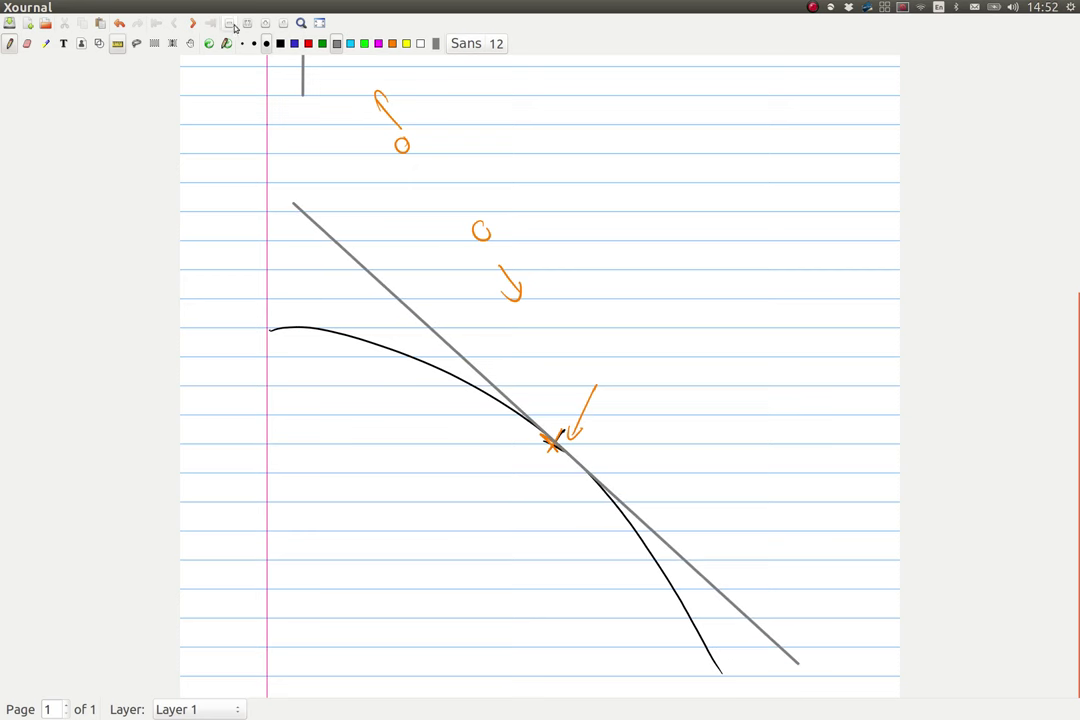
pyautogui.moveTo(341, 246); pyautogui.dragTo(354, 610)
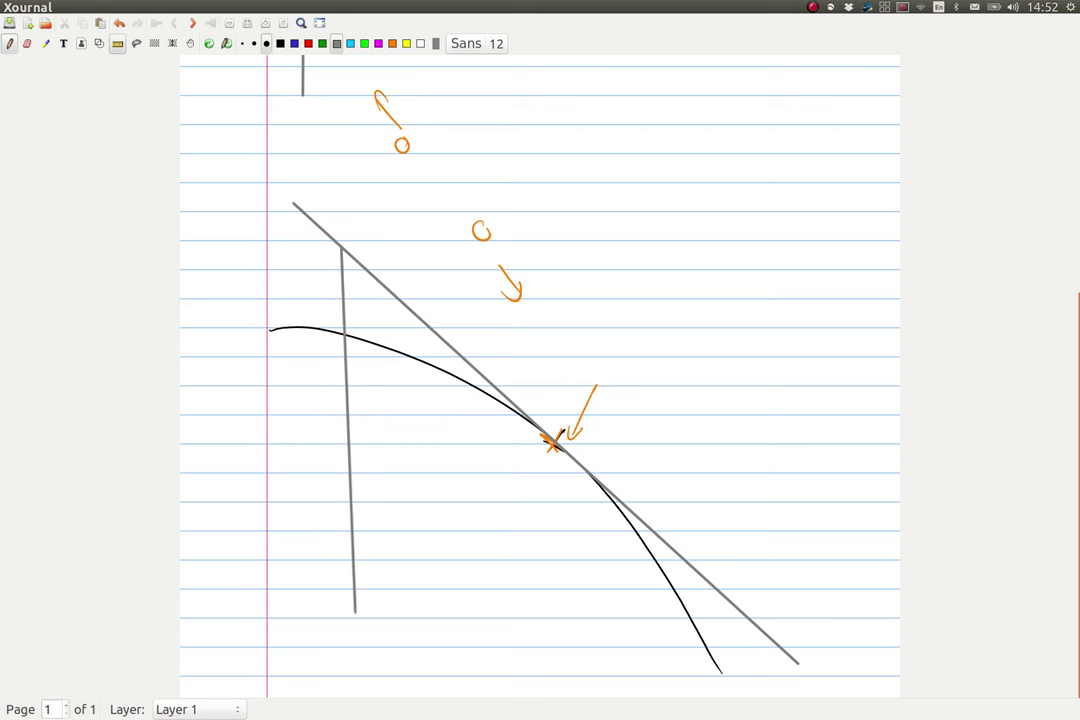
pyautogui.moveTo(748, 621); pyautogui.dragTo(337, 616)
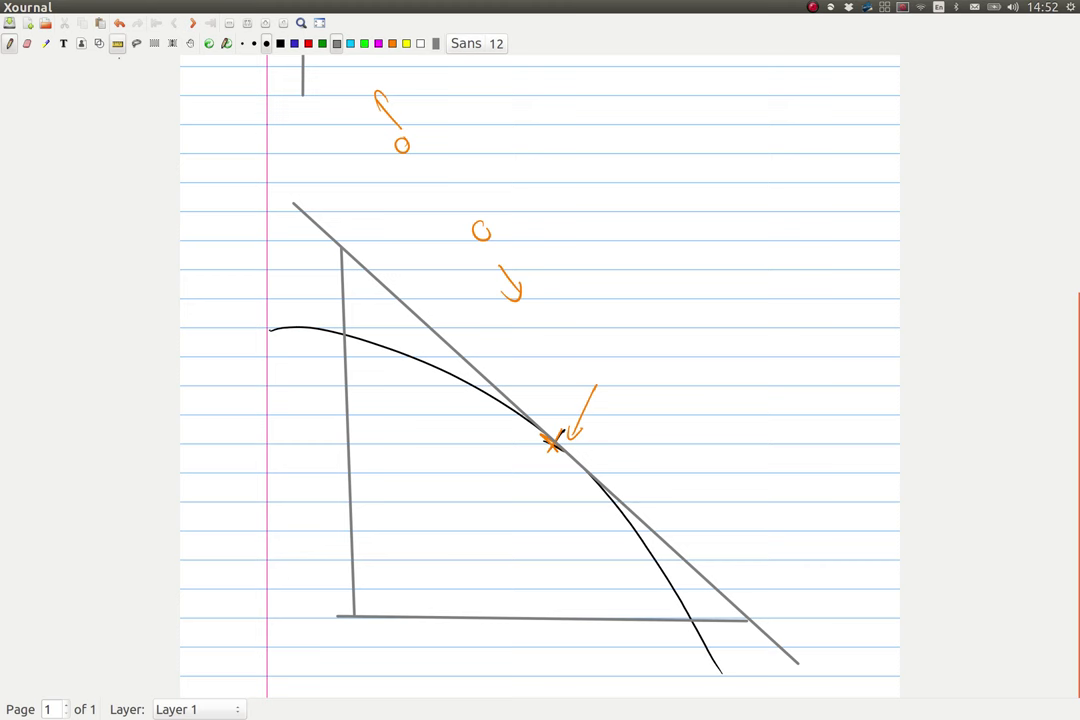
# Step: Label the triangle's vertical side Δy and its horizontal side Δx in gray freehand
pyautogui.moveTo(298, 384)
pyautogui.mouseDown()
pyautogui.moveTo(291, 404)
pyautogui.moveTo(308, 426)
pyautogui.mouseUp()
pyautogui.hotkey('ctrl', 'z')
pyautogui.click(118, 43)
pyautogui.moveTo(514, 631)
pyautogui.mouseDown()
pyautogui.moveTo(514, 642)
pyautogui.moveTo(548, 636)
pyautogui.mouseUp()
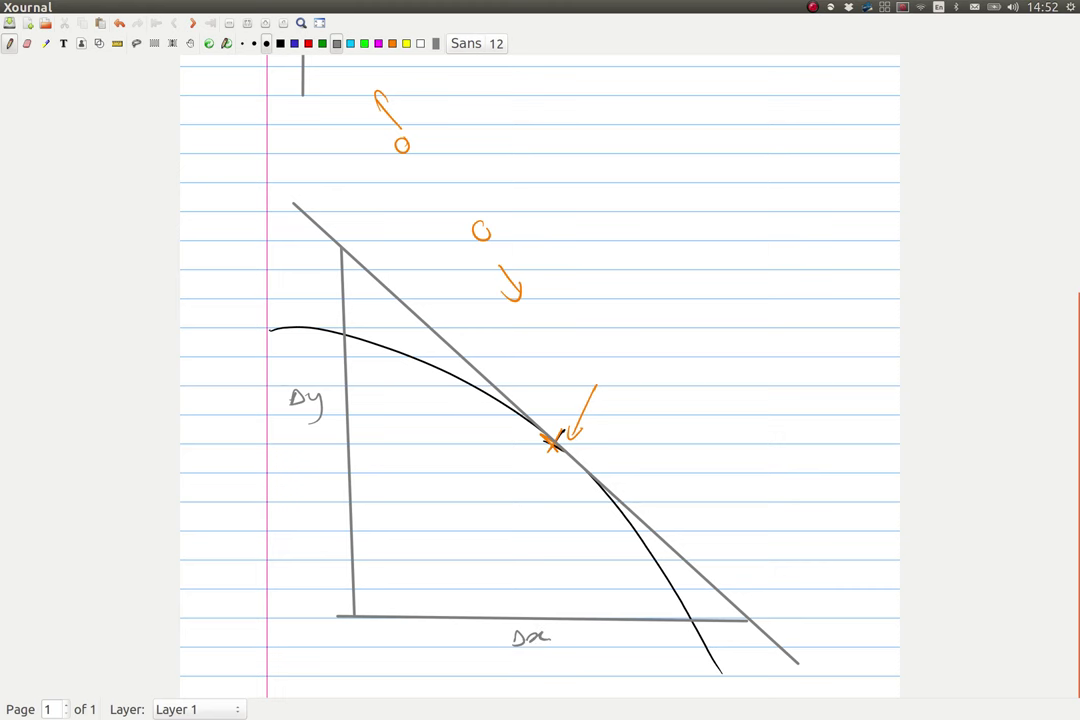
# Step: Add a second ruled page after the current one and go to it
pyautogui.hotkey('ctrl', 'shift', 'a')
pyautogui.hotkey('ctrl', 'shift', 'p')
pyautogui.click(193, 23)
pyautogui.moveTo(297, 147); pyautogui.dragTo(297, 489)
pyautogui.moveTo(250, 260); pyautogui.dragTo(232, 568)
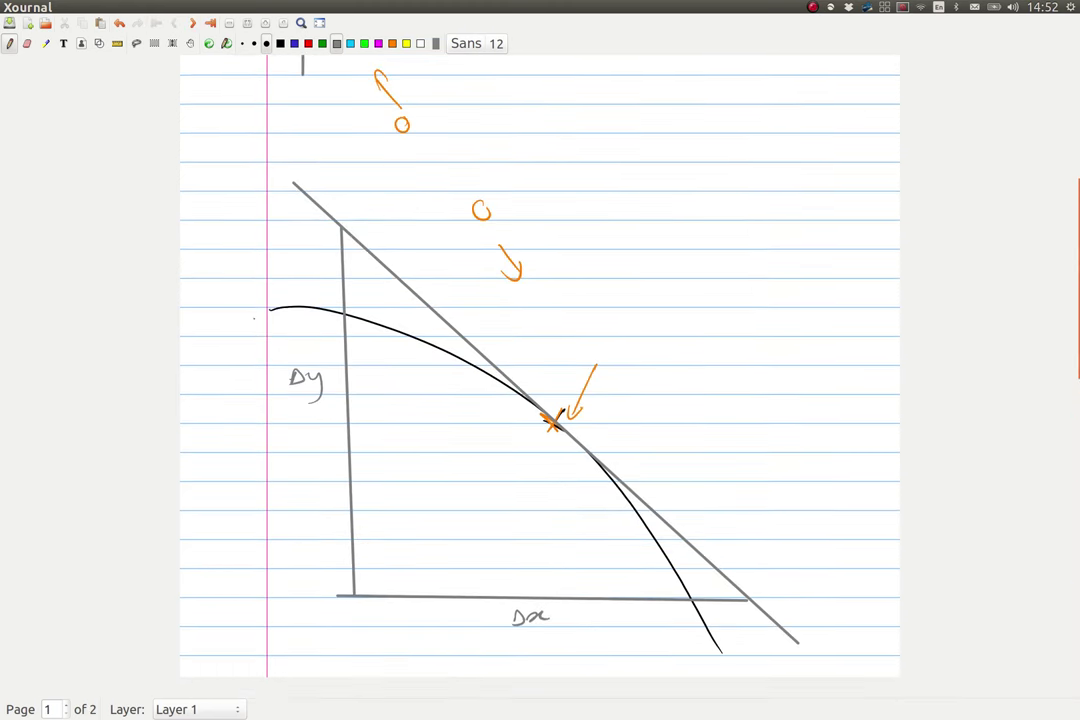
pyautogui.scroll(-8, 231, 568)
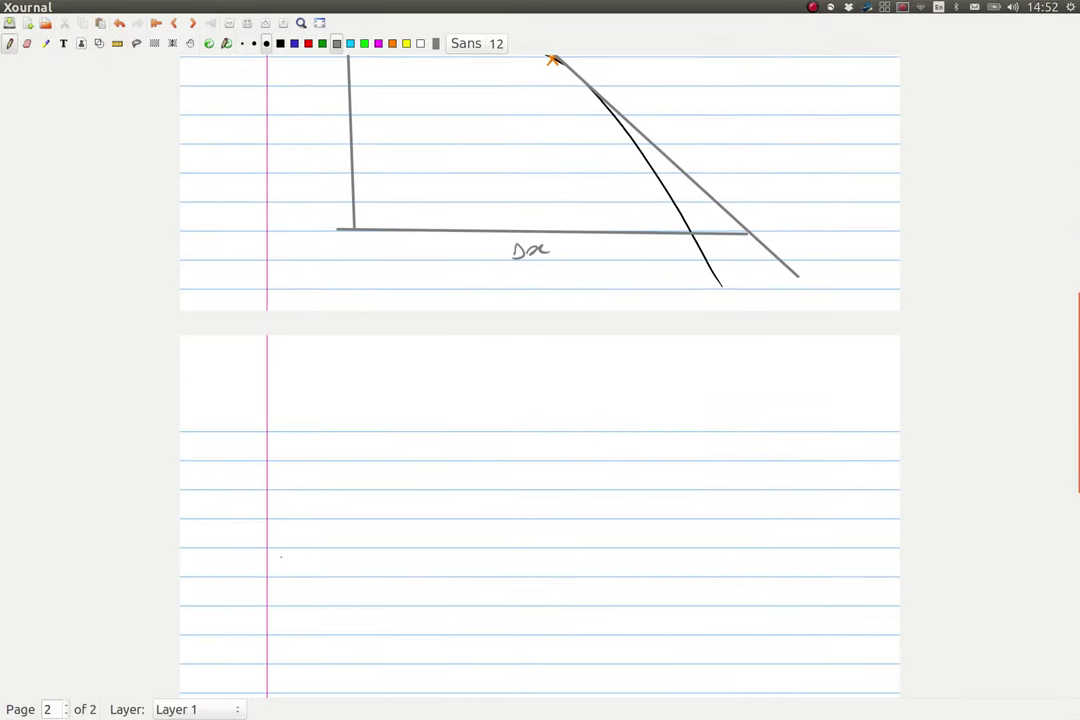
pyautogui.scroll(-2, 281, 557)
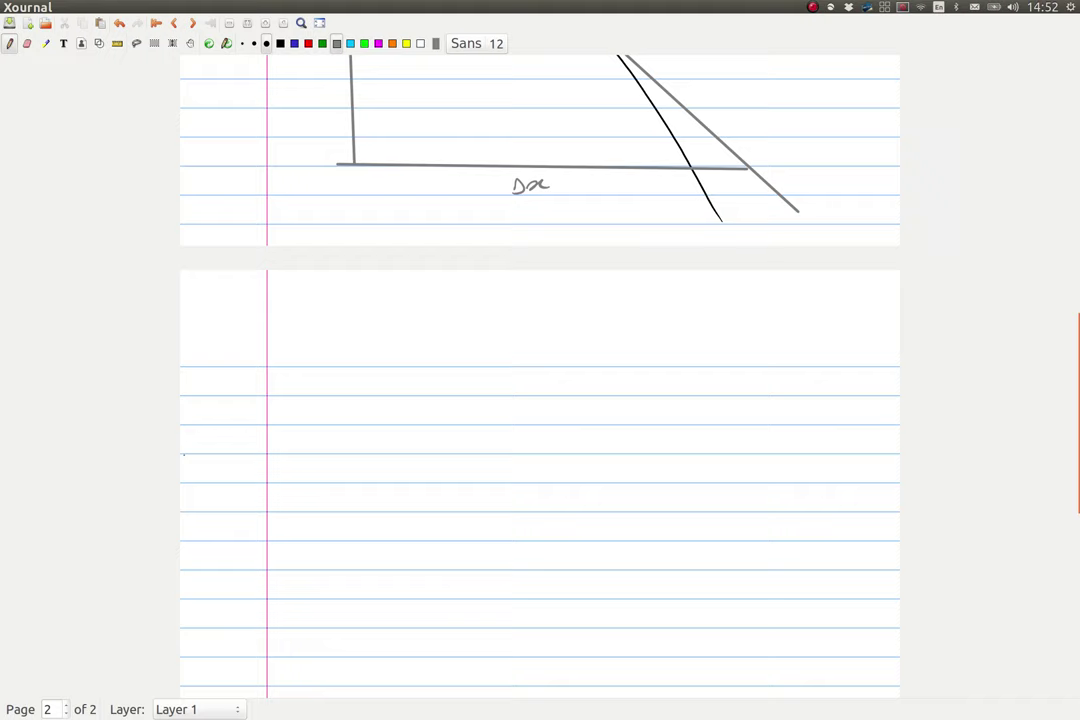
# Step: Write Δx → 0 in black freehand at the start of the second page
pyautogui.click(281, 43)
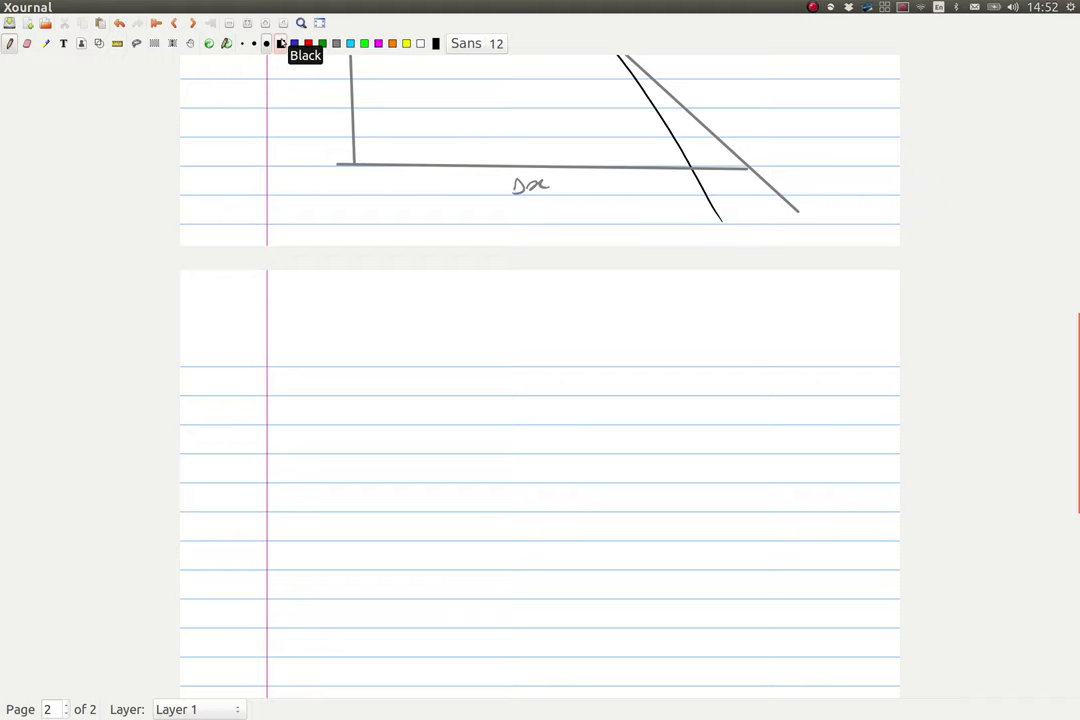
pyautogui.click(190, 43)
pyautogui.scroll(7, 212, 342)
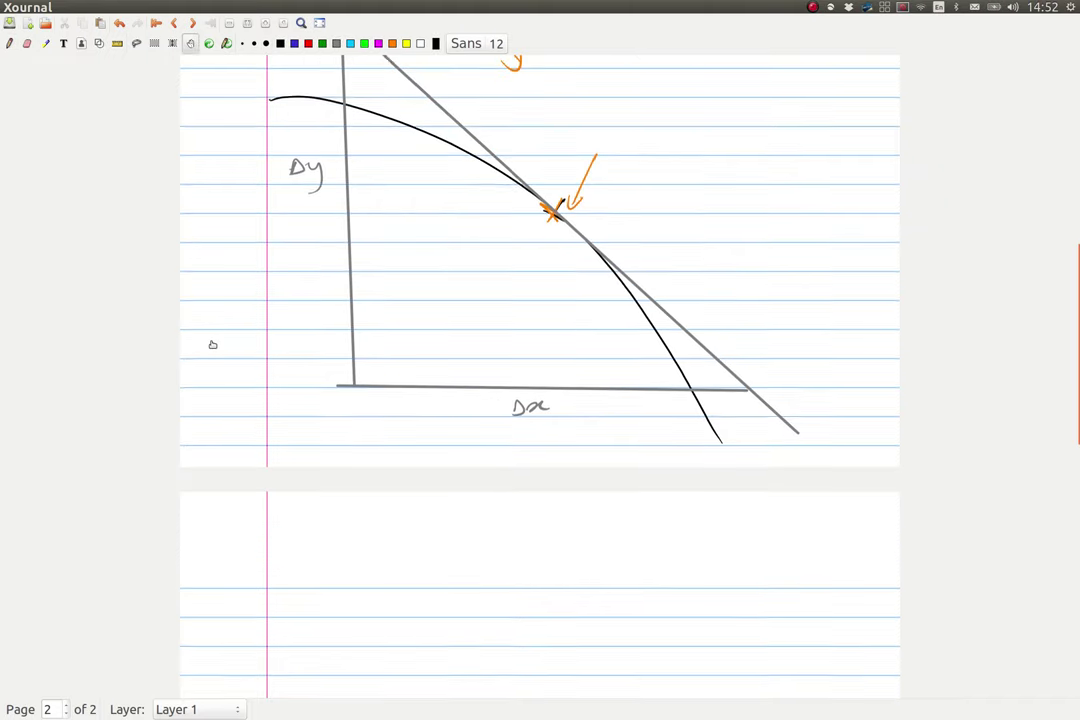
pyautogui.scroll(-5, 212, 344)
pyautogui.scroll(-5, 212, 344)
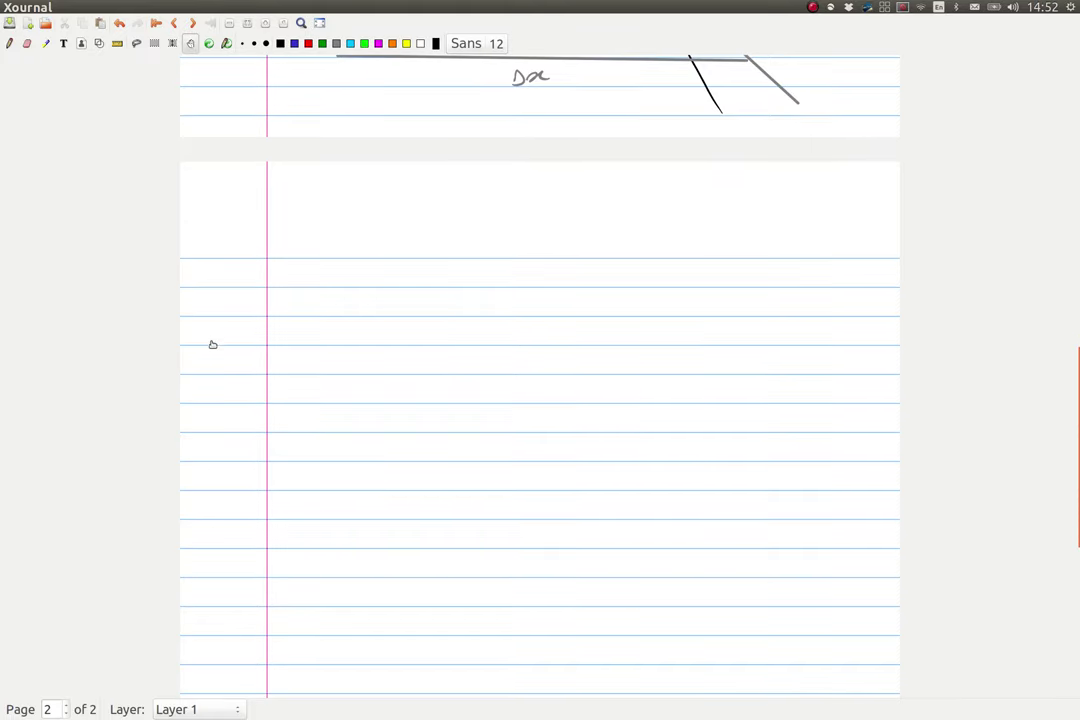
pyautogui.hotkey('ctrl', 'shift', 'p')
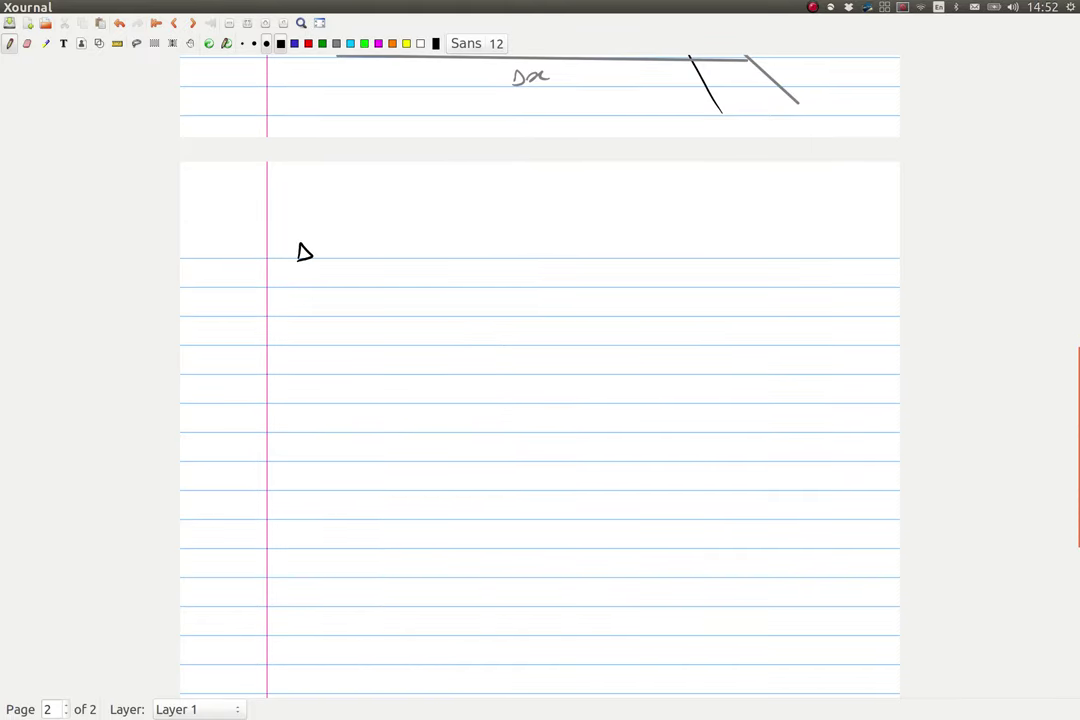
pyautogui.moveTo(320, 248)
pyautogui.mouseDown()
pyautogui.moveTo(428, 261)
pyautogui.moveTo(434, 240)
pyautogui.mouseUp()
# Step: Draw two black horizontal arrows pointing away from each other beneath the Δx → 0 line
pyautogui.scroll(8, 263, 489)
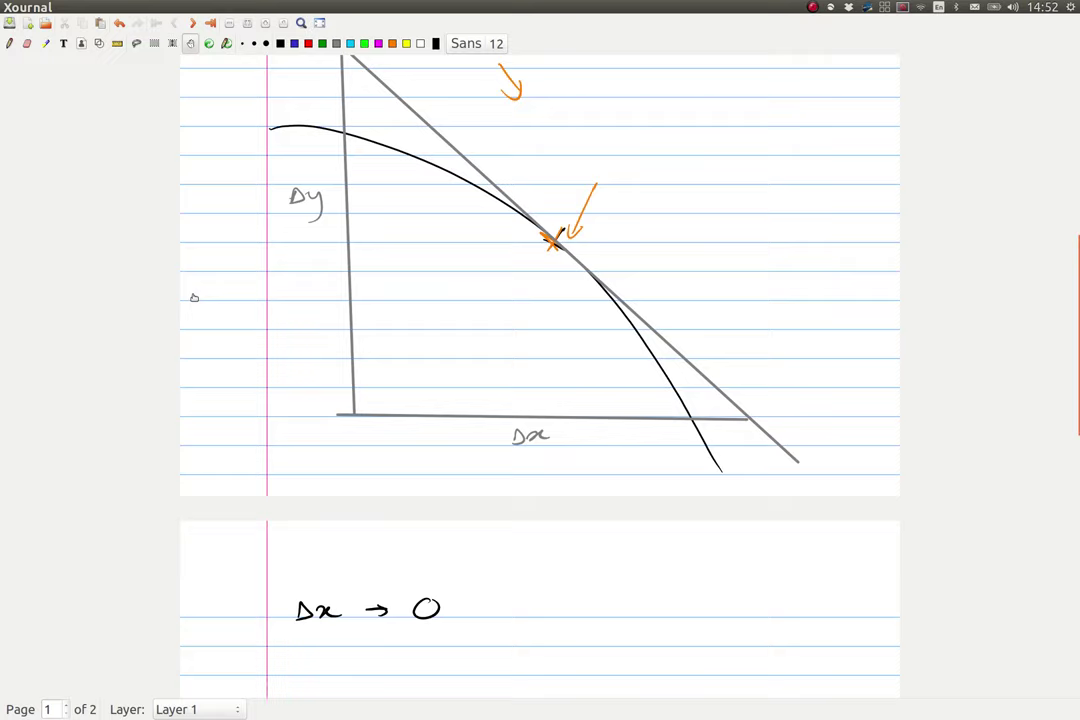
pyautogui.scroll(-5, 194, 297)
pyautogui.moveTo(289, 378)
pyautogui.mouseDown()
pyautogui.moveTo(340, 379)
pyautogui.moveTo(300, 387)
pyautogui.mouseUp()
pyautogui.moveTo(422, 376)
pyautogui.mouseDown()
pyautogui.moveTo(494, 382)
pyautogui.moveTo(458, 387)
pyautogui.mouseUp()
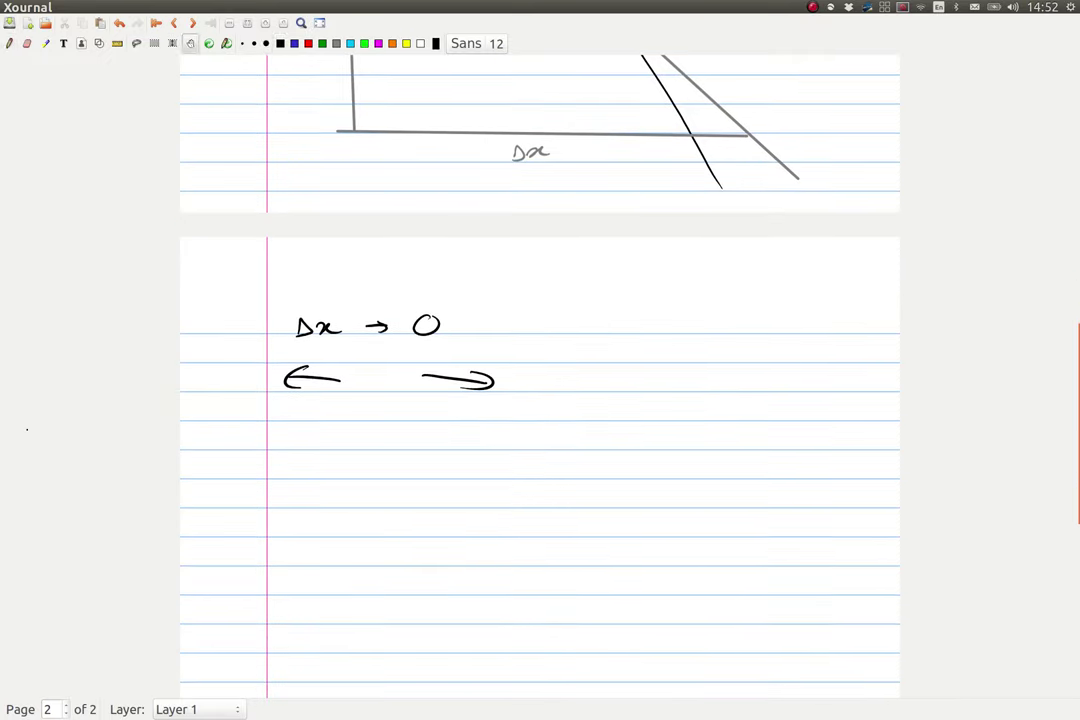
# Step: Write 0, 0, ½ and 1 beneath the two arrows and sketch a tall black rectangle in the free space beside them
pyautogui.moveTo(338, 398)
pyautogui.mouseDown()
pyautogui.moveTo(335, 410)
pyautogui.moveTo(337, 399)
pyautogui.mouseUp()
pyautogui.moveTo(430, 395); pyautogui.dragTo(431, 409)
pyautogui.moveTo(364, 399)
pyautogui.mouseDown()
pyautogui.moveTo(357, 406)
pyautogui.moveTo(391, 406)
pyautogui.mouseUp()
pyautogui.click(383, 403)
pyautogui.moveTo(382, 410); pyautogui.dragTo(391, 417)
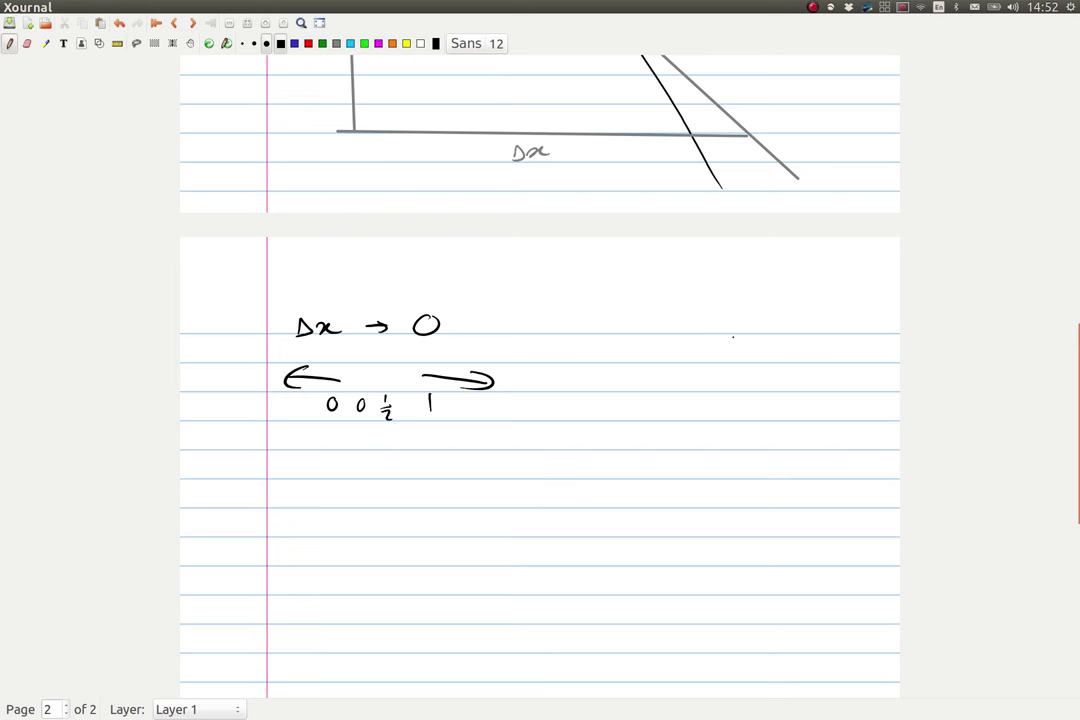
pyautogui.moveTo(687, 341)
pyautogui.mouseDown()
pyautogui.moveTo(757, 334)
pyautogui.moveTo(762, 453)
pyautogui.moveTo(685, 345)
pyautogui.mouseUp()
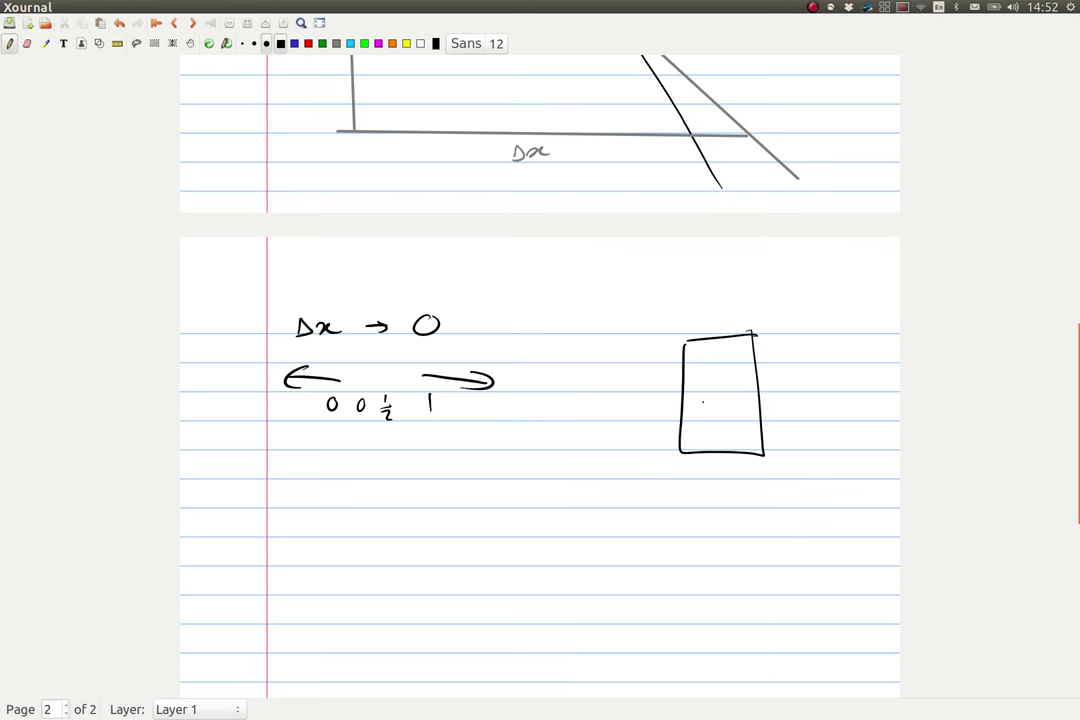
# Step: Write y = followed by a wavy line and x beneath the numbers, with Δy → 0 directly under it
pyautogui.scroll(-3, 152, 434)
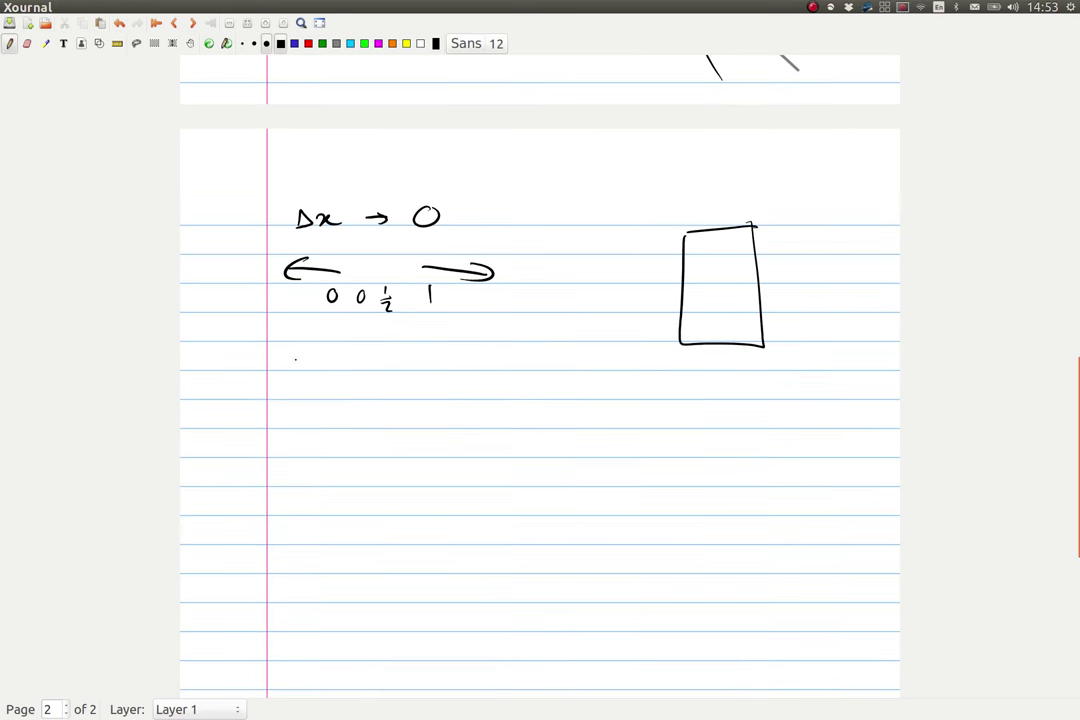
pyautogui.moveTo(295, 359)
pyautogui.mouseDown()
pyautogui.moveTo(311, 362)
pyautogui.moveTo(301, 392)
pyautogui.mouseUp()
pyautogui.moveTo(334, 357); pyautogui.dragTo(345, 363)
pyautogui.moveTo(379, 361); pyautogui.dragTo(470, 362)
pyautogui.moveTo(480, 349); pyautogui.dragTo(466, 362)
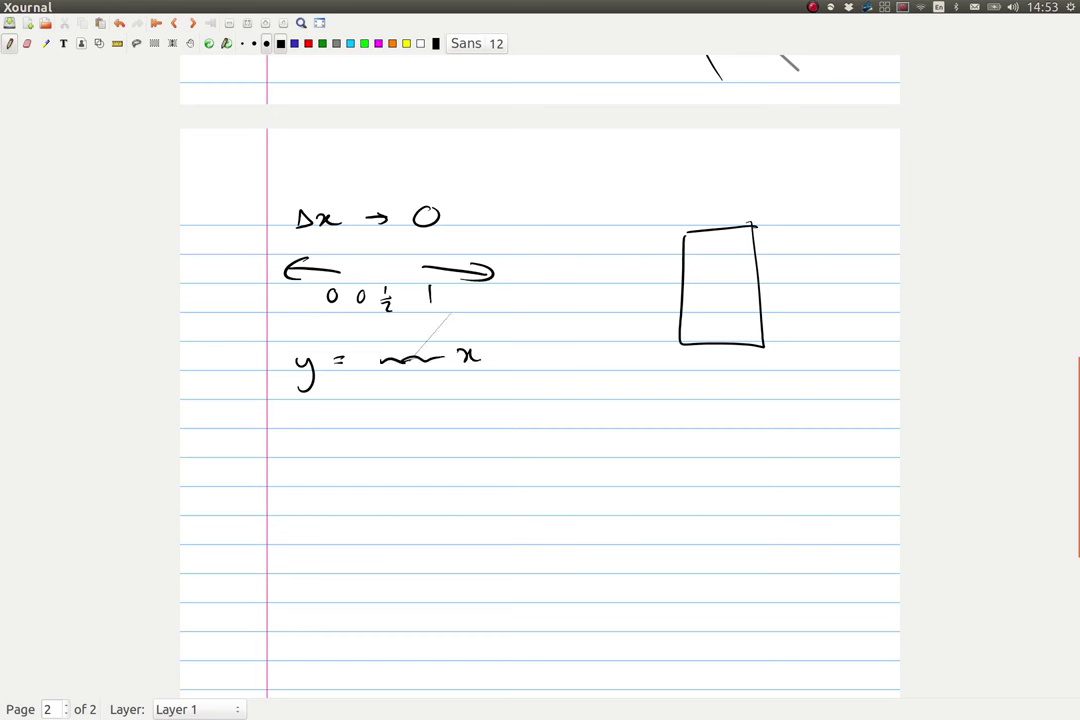
pyautogui.moveTo(333, 388)
pyautogui.mouseDown()
pyautogui.moveTo(328, 397)
pyautogui.moveTo(365, 395)
pyautogui.moveTo(350, 422)
pyautogui.mouseUp()
pyautogui.moveTo(390, 382); pyautogui.dragTo(408, 388)
pyautogui.moveTo(403, 379)
pyautogui.mouseDown()
pyautogui.moveTo(404, 392)
pyautogui.moveTo(440, 380)
pyautogui.mouseUp()
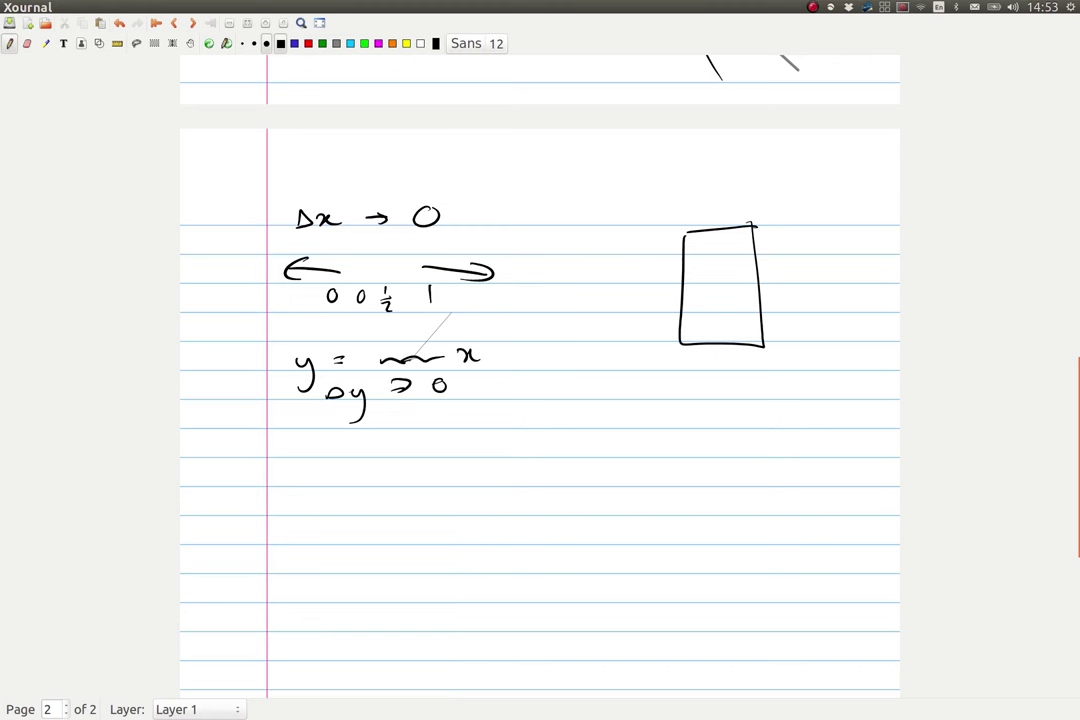
# Step: Write the fraction dy/dx in black below the tall rectangle and underline it twice
pyautogui.scroll(2, 206, 464)
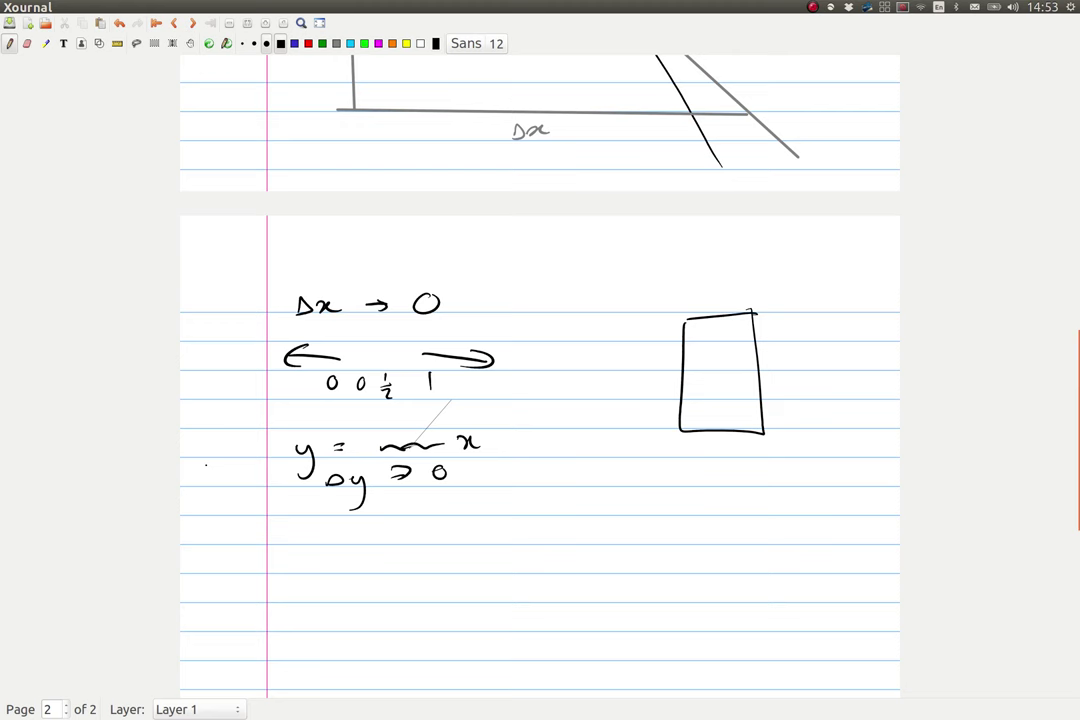
pyautogui.scroll(-3, 405, 607)
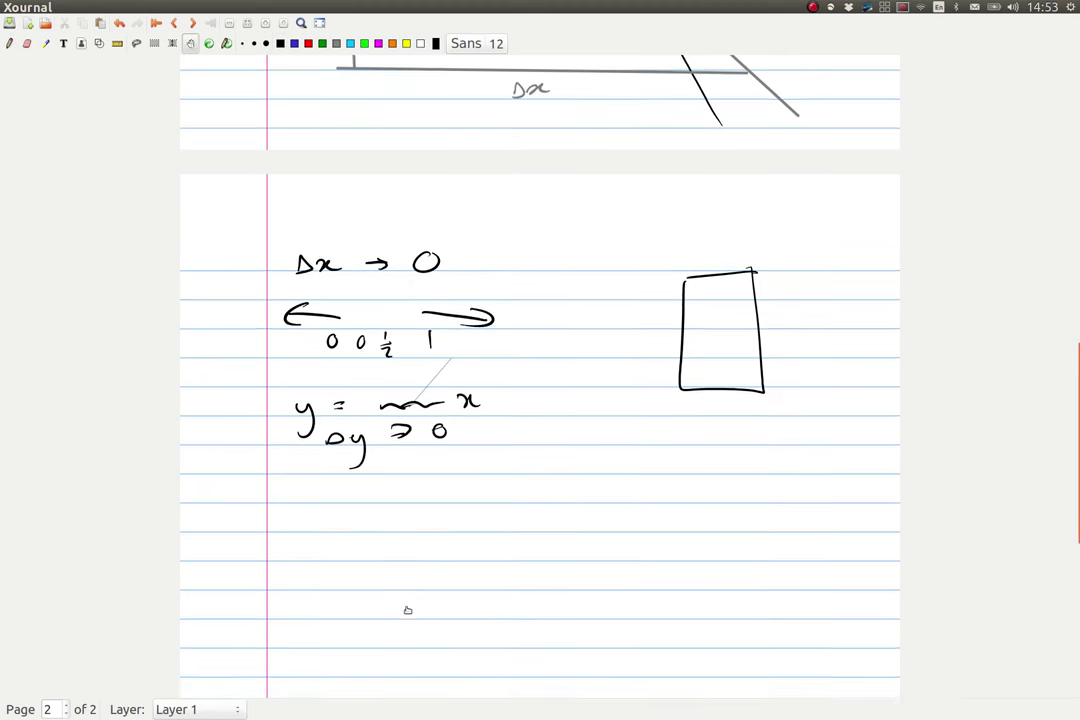
pyautogui.moveTo(581, 316)
pyautogui.mouseDown()
pyautogui.moveTo(590, 334)
pyautogui.moveTo(609, 331)
pyautogui.mouseUp()
pyautogui.moveTo(581, 343); pyautogui.dragTo(609, 370)
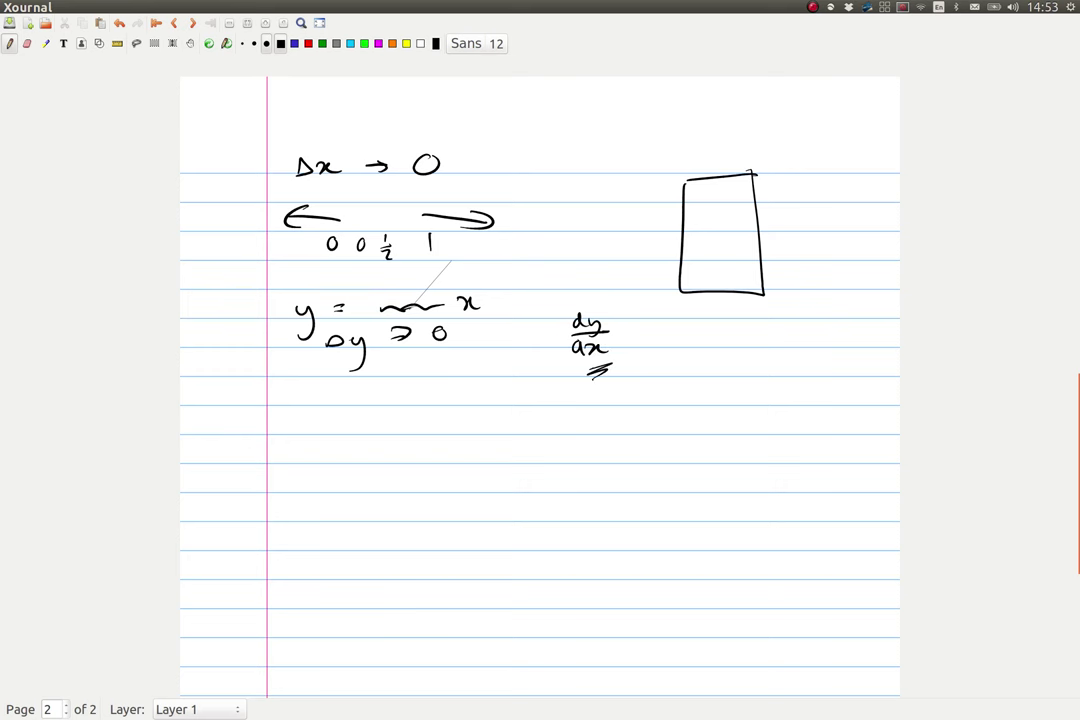
# Step: Sketch a second tall black rectangle below the Δy → 0 line and rule a straight black diagonal sloping down across it
pyautogui.scroll(-4, 287, 637)
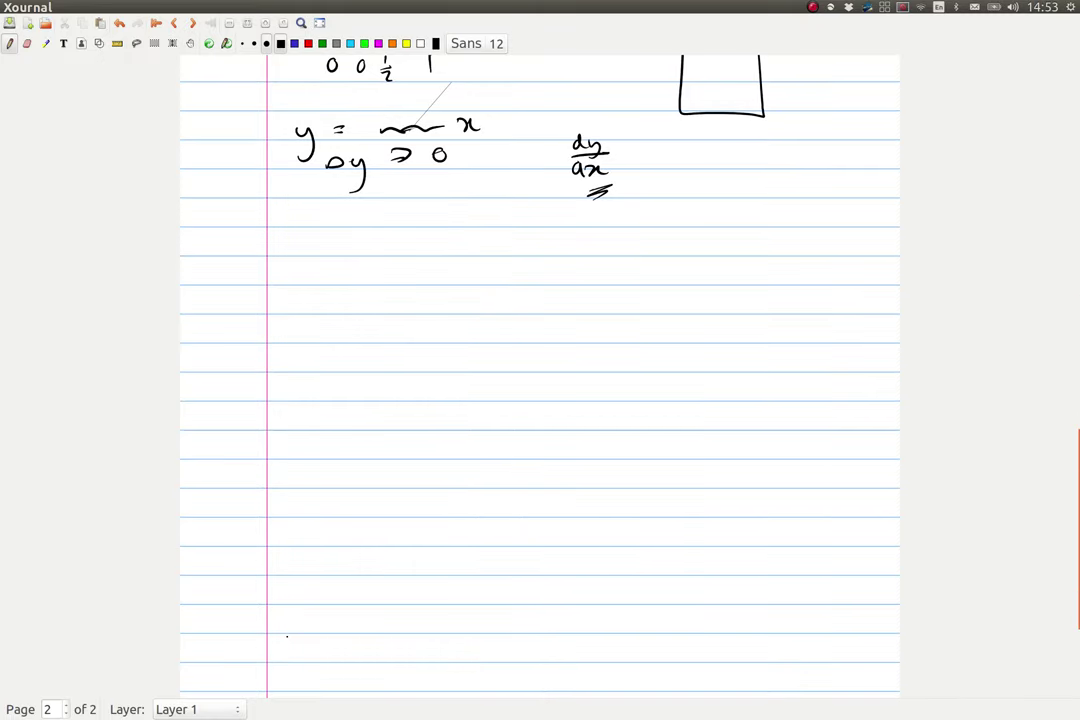
pyautogui.scroll(3, 265, 407)
pyautogui.scroll(-3, 265, 407)
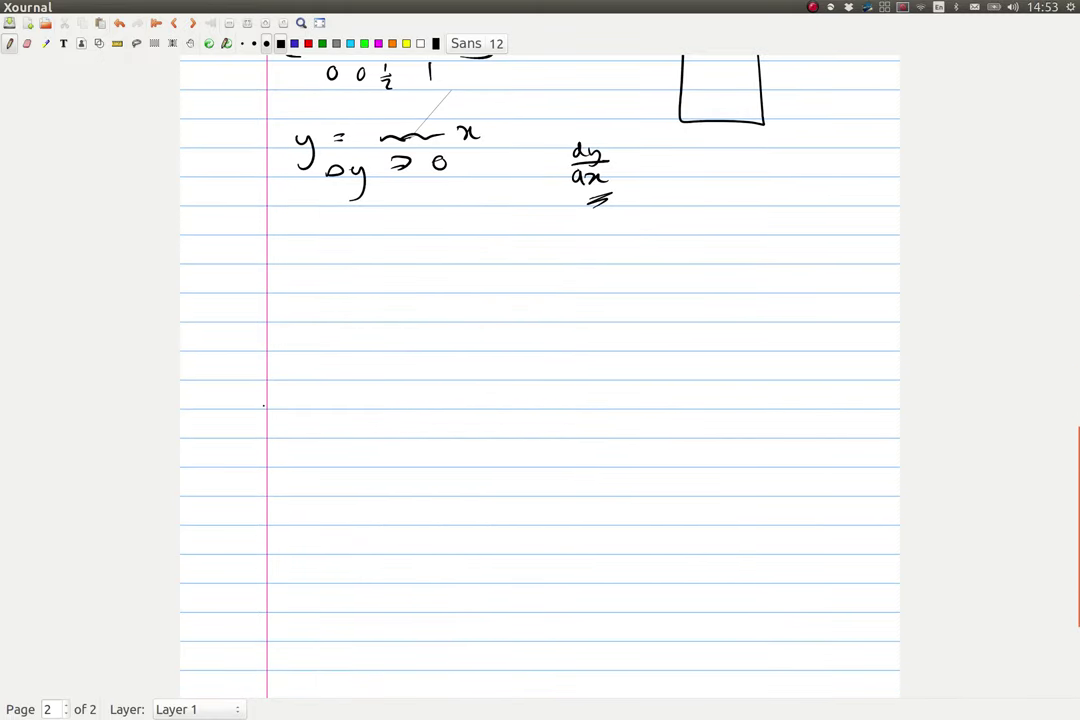
pyautogui.moveTo(315, 242)
pyautogui.mouseDown()
pyautogui.moveTo(393, 236)
pyautogui.moveTo(386, 364)
pyautogui.moveTo(322, 355)
pyautogui.mouseUp()
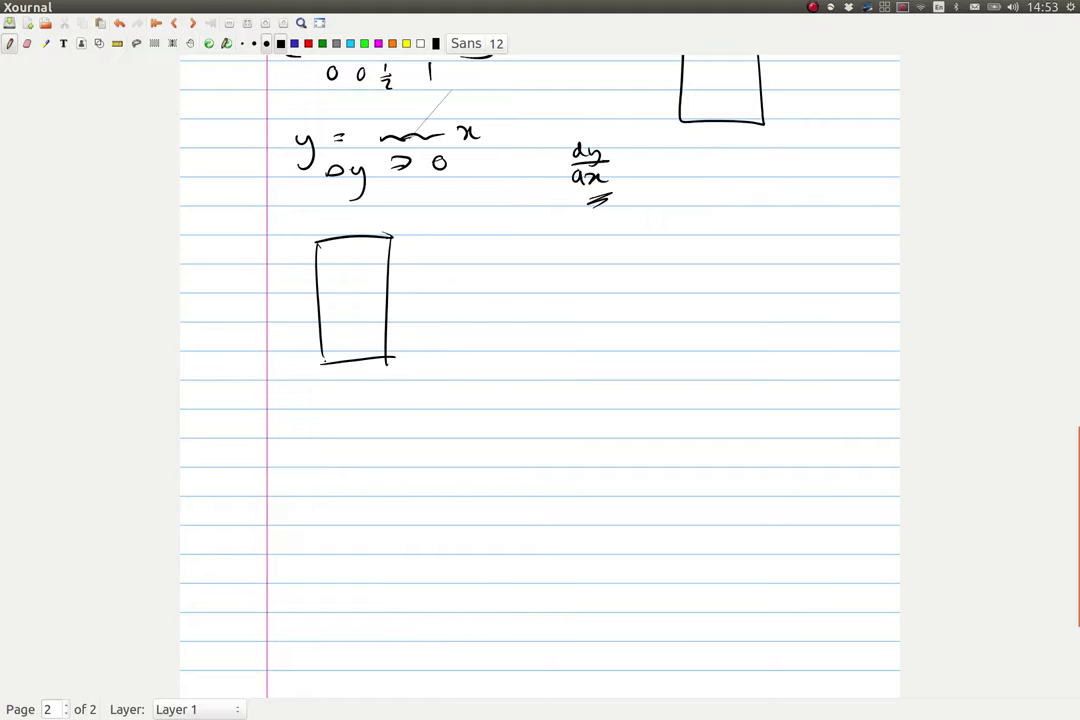
pyautogui.scroll(15, 207, 354)
pyautogui.scroll(-15, 231, 457)
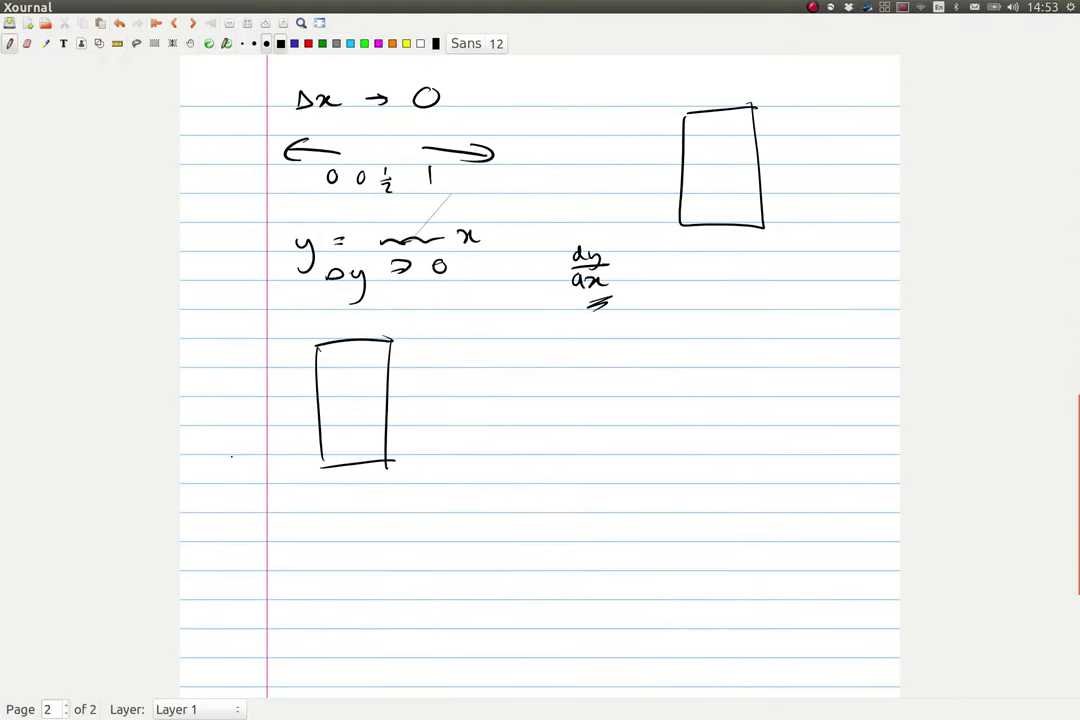
pyautogui.click(117, 43)
pyautogui.moveTo(308, 357); pyautogui.dragTo(386, 418)
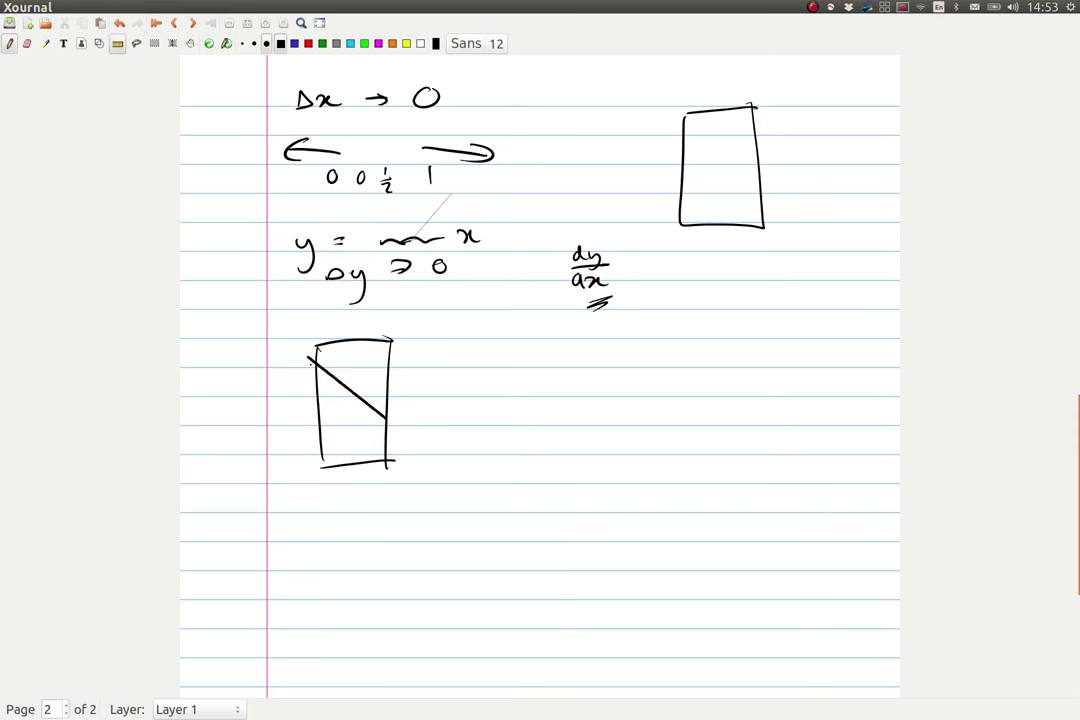
# Step: Rule a gray inner frame inside the second rectangle with straight lines, undoing the stray diagonal gray line
pyautogui.click(336, 43)
pyautogui.moveTo(378, 352)
pyautogui.mouseDown()
pyautogui.moveTo(326, 363)
pyautogui.moveTo(330, 465)
pyautogui.moveTo(342, 460)
pyautogui.moveTo(323, 464)
pyautogui.mouseUp()
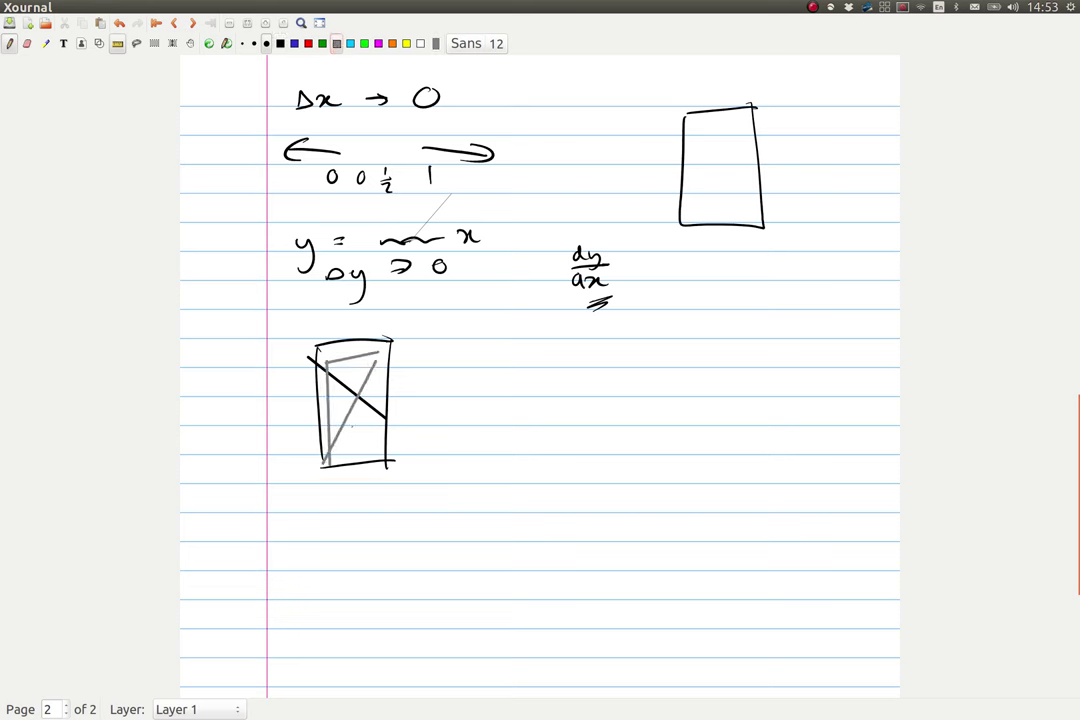
pyautogui.click(119, 22)
pyautogui.moveTo(378, 353)
pyautogui.mouseDown()
pyautogui.moveTo(379, 462)
pyautogui.moveTo(326, 460)
pyautogui.mouseUp()
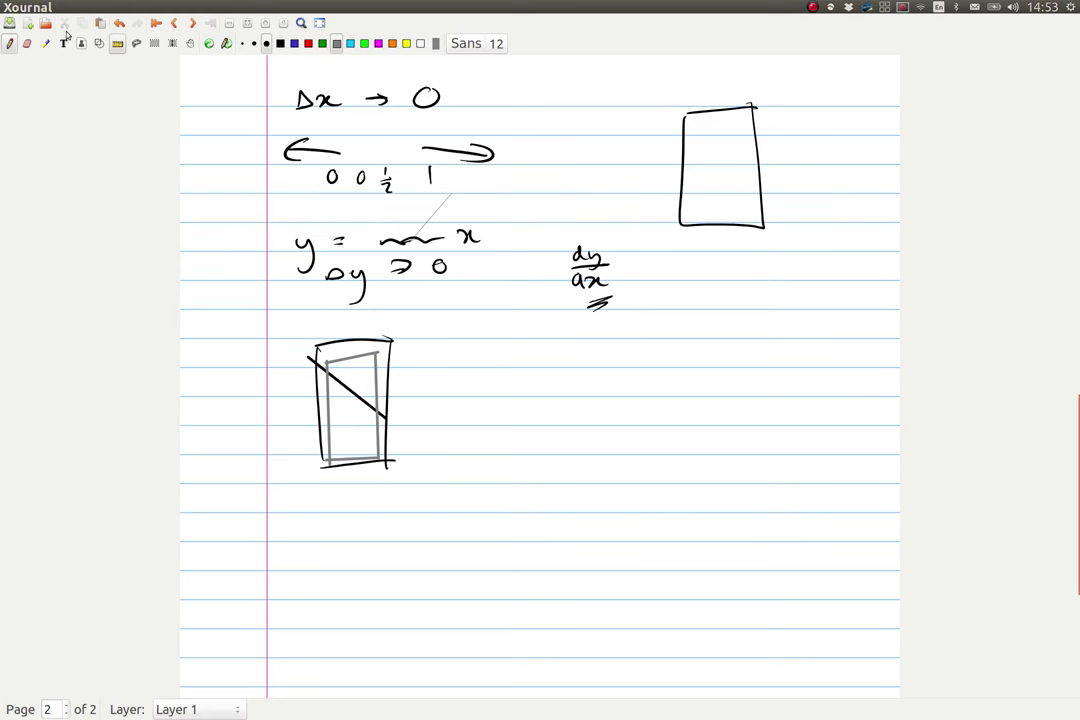
# Step: Turn off the ruler and draw a blue freehand triangle under the diagonal in the framed rectangle, labeling its sides dy and dx
pyautogui.scroll(5, 234, 366)
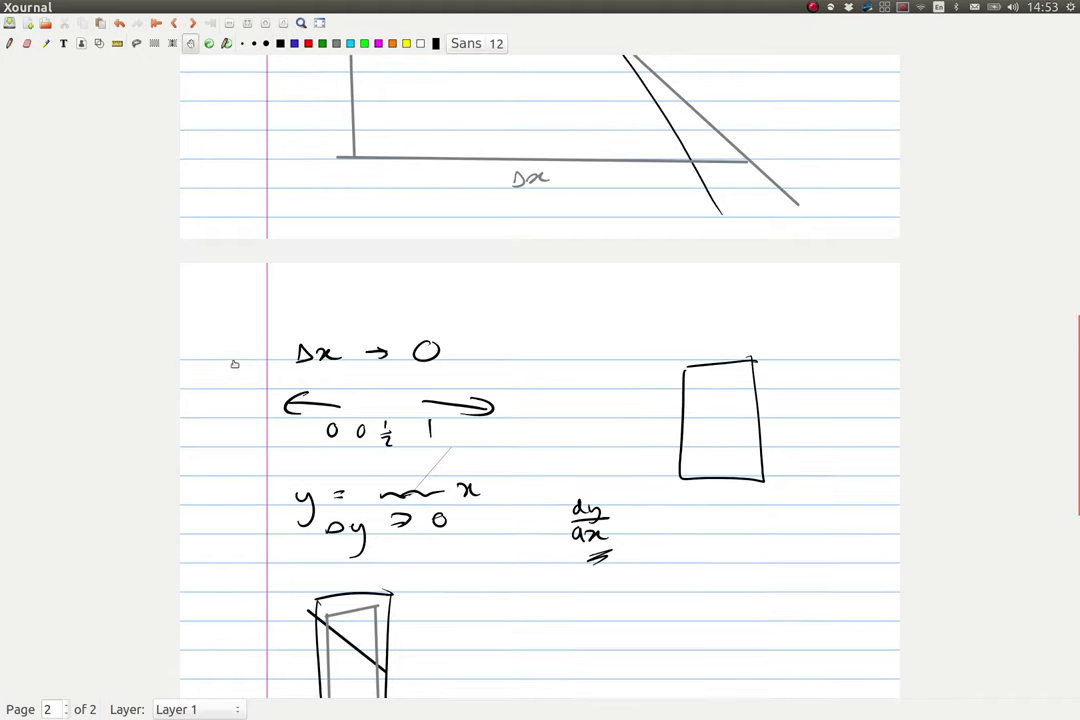
pyautogui.scroll(-5, 234, 364)
pyautogui.scroll(-3, 234, 361)
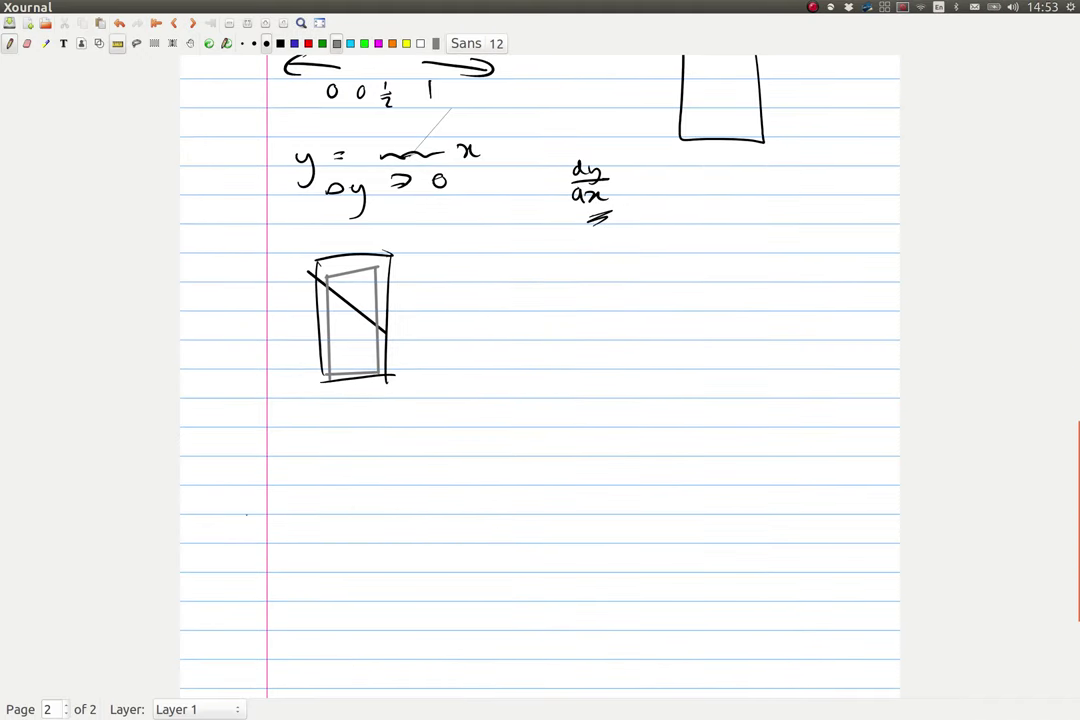
pyautogui.click(118, 44)
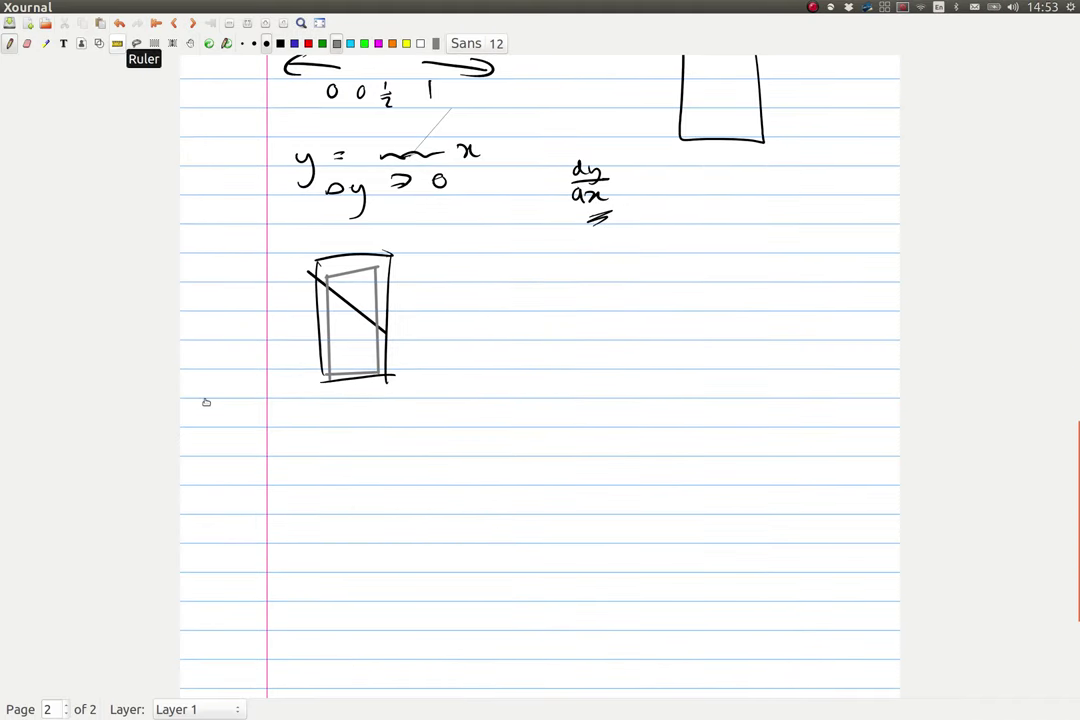
pyautogui.scroll(3, 206, 401)
pyautogui.scroll(4, 133, 407)
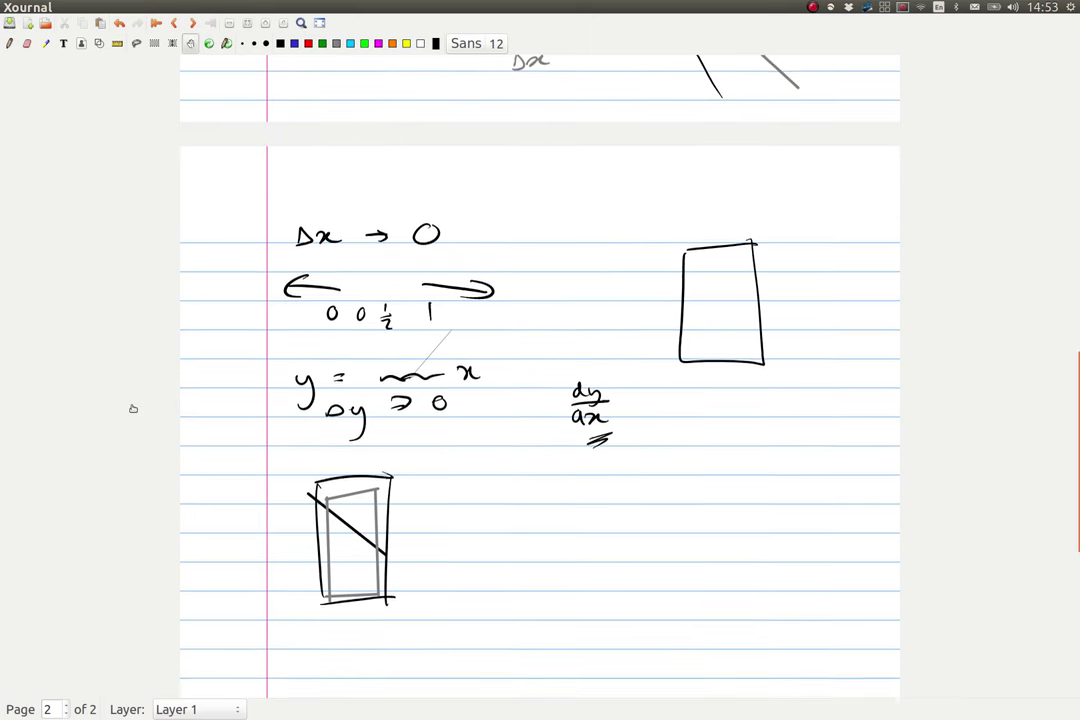
pyautogui.scroll(-2, 133, 407)
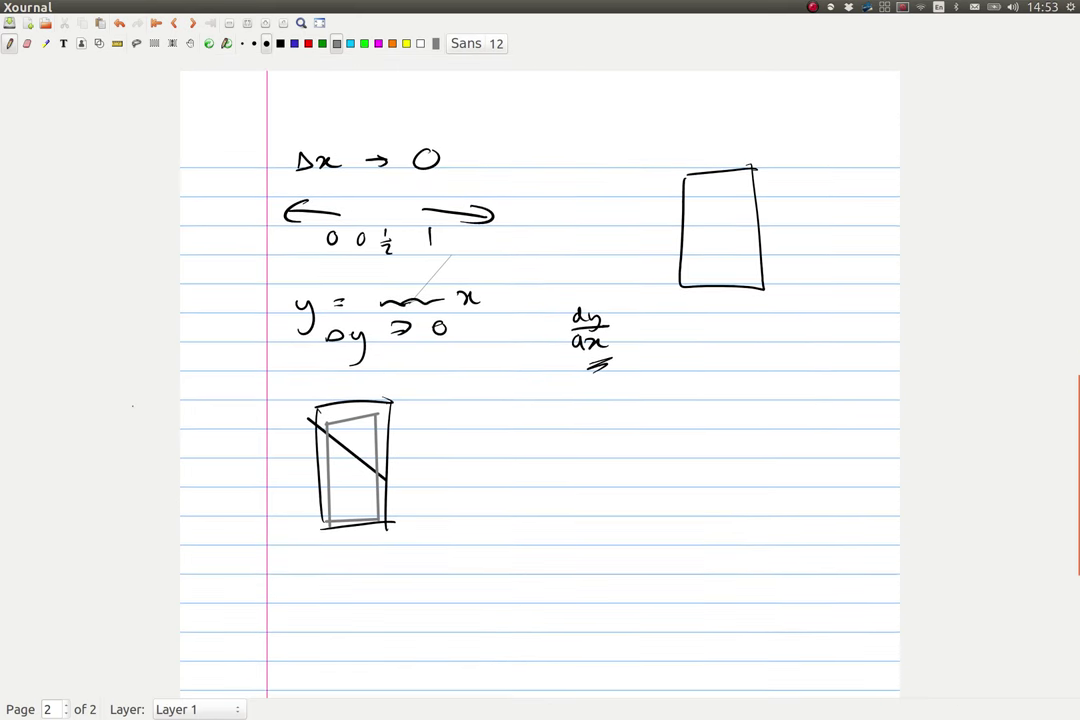
pyautogui.scroll(-5, 339, 550)
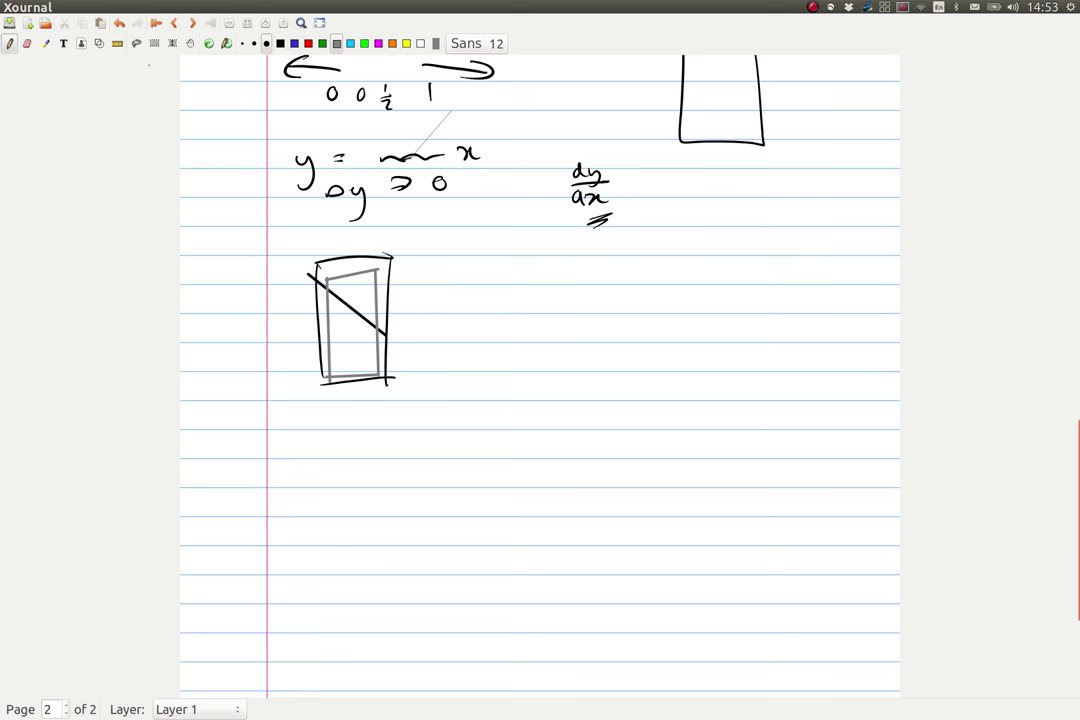
pyautogui.click(294, 43)
pyautogui.moveTo(378, 330)
pyautogui.mouseDown()
pyautogui.moveTo(331, 337)
pyautogui.moveTo(331, 300)
pyautogui.moveTo(313, 323)
pyautogui.mouseUp()
pyautogui.moveTo(317, 318); pyautogui.dragTo(321, 330)
pyautogui.moveTo(342, 348); pyautogui.dragTo(347, 354)
pyautogui.moveTo(349, 348); pyautogui.dragTo(360, 353)
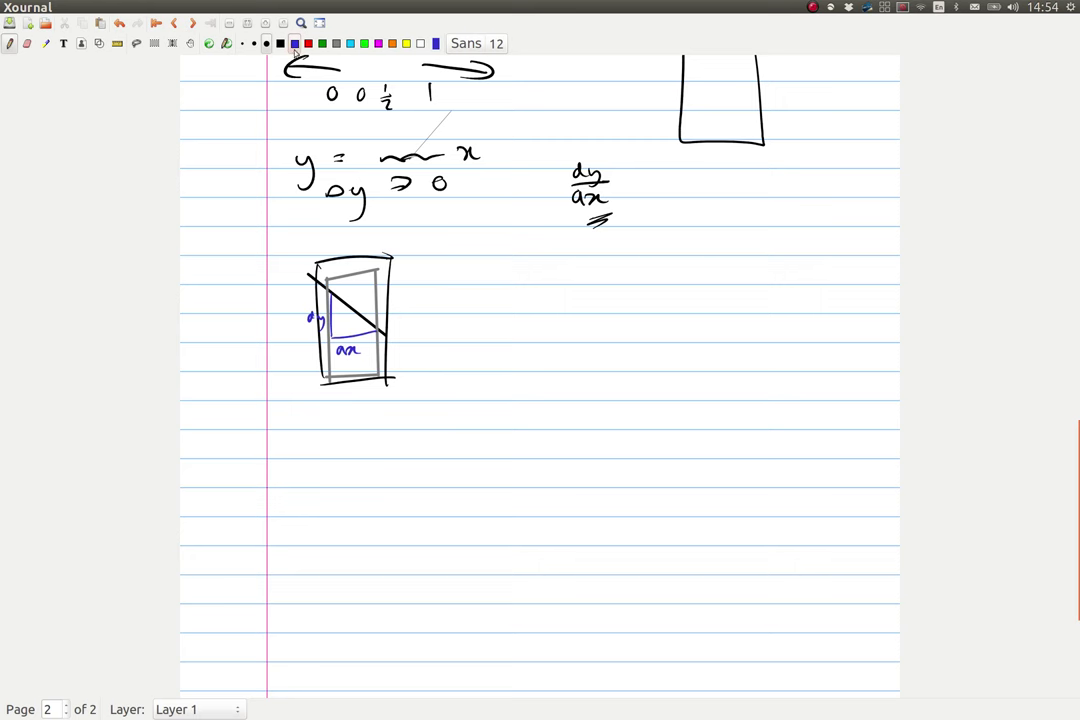
# Step: Draw gray freehand vertical and horizontal axes beside the framed rectangle
pyautogui.click(336, 43)
pyautogui.moveTo(489, 241); pyautogui.dragTo(490, 405)
pyautogui.moveTo(843, 321); pyautogui.dragTo(444, 326)
# Step: Draw a blue freehand derivative curve over the first page's graph, starting high on the y axis and continuing to the black curve's end
pyautogui.click(280, 47)
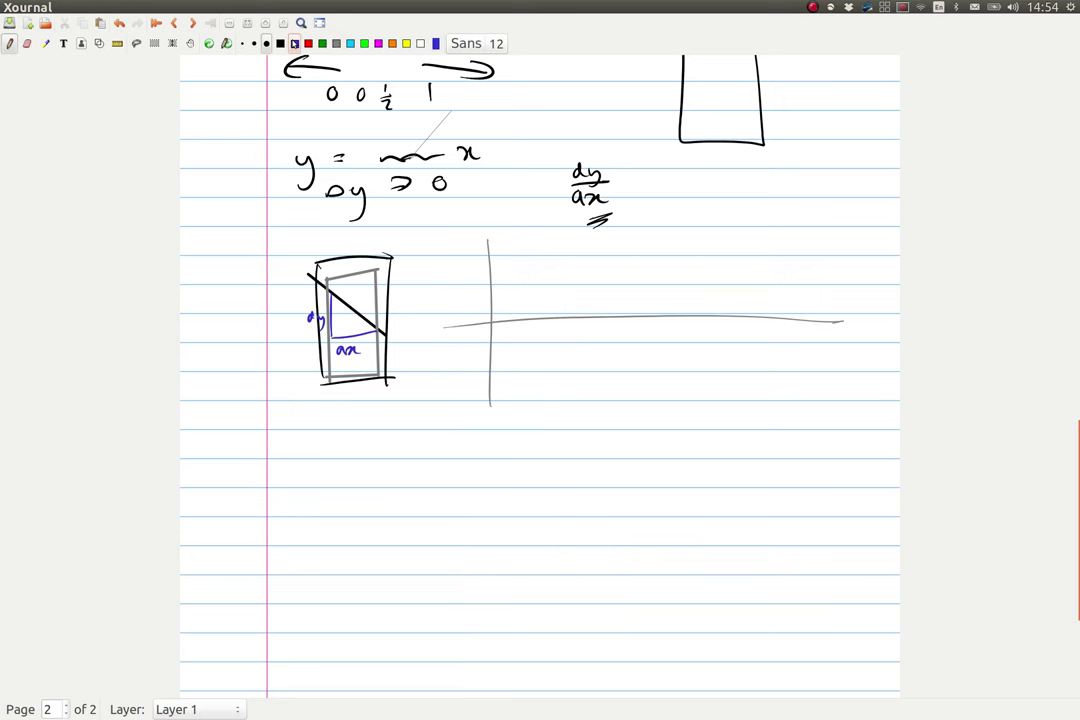
pyautogui.moveTo(286, 60); pyautogui.dragTo(255, 480)
pyautogui.moveTo(220, 176); pyautogui.dragTo(215, 500)
pyautogui.moveTo(224, 62); pyautogui.dragTo(222, 472)
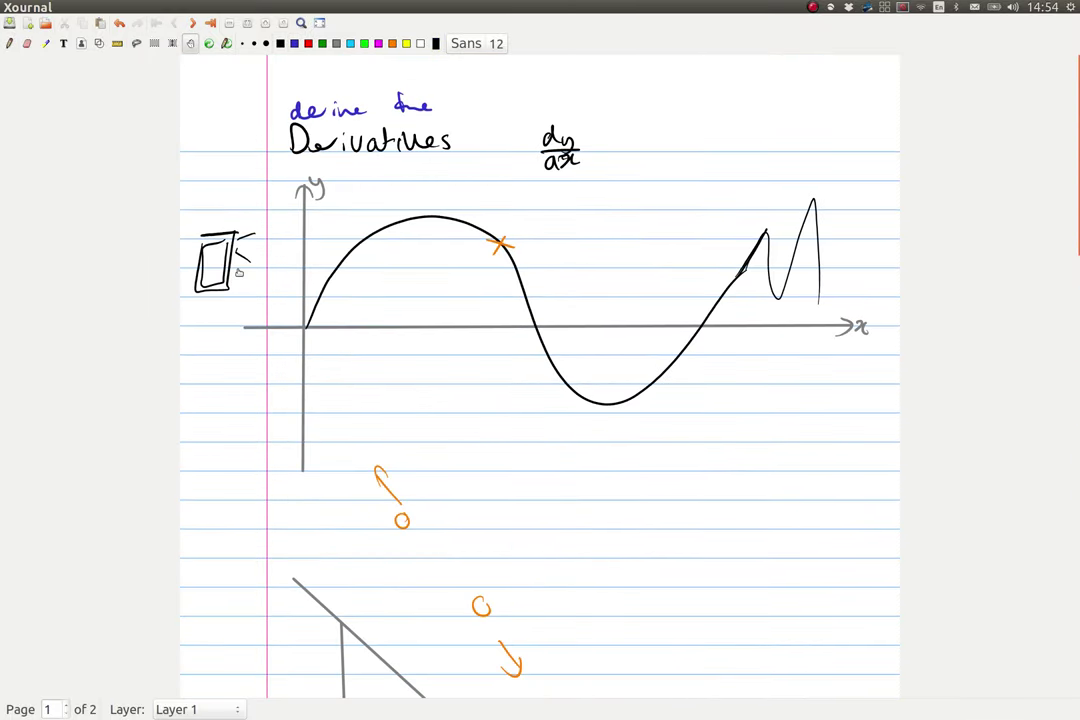
pyautogui.moveTo(306, 214)
pyautogui.mouseDown()
pyautogui.moveTo(398, 248)
pyautogui.moveTo(429, 309)
pyautogui.moveTo(450, 405)
pyautogui.moveTo(494, 422)
pyautogui.moveTo(535, 410)
pyautogui.moveTo(574, 366)
pyautogui.moveTo(663, 222)
pyautogui.moveTo(718, 282)
pyautogui.moveTo(812, 287)
pyautogui.mouseUp()
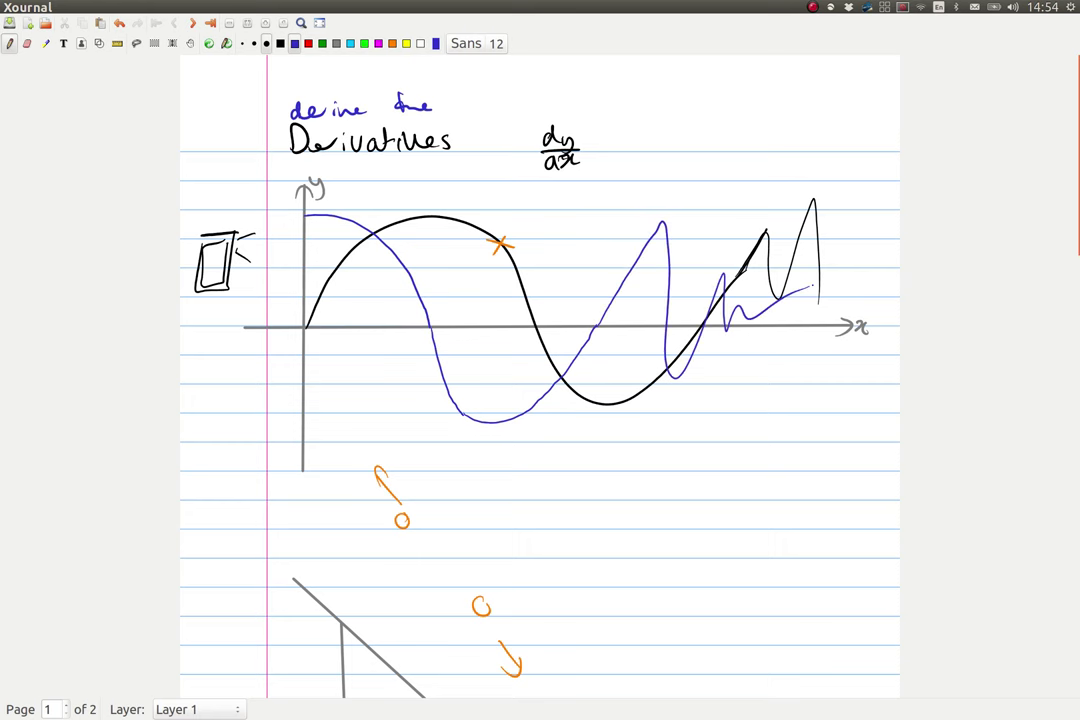
# Step: Mark points along the blue derivative curve with small blue crosses, from the y axis to its second crossing of the x axis
pyautogui.scroll(-3, 540, 380)
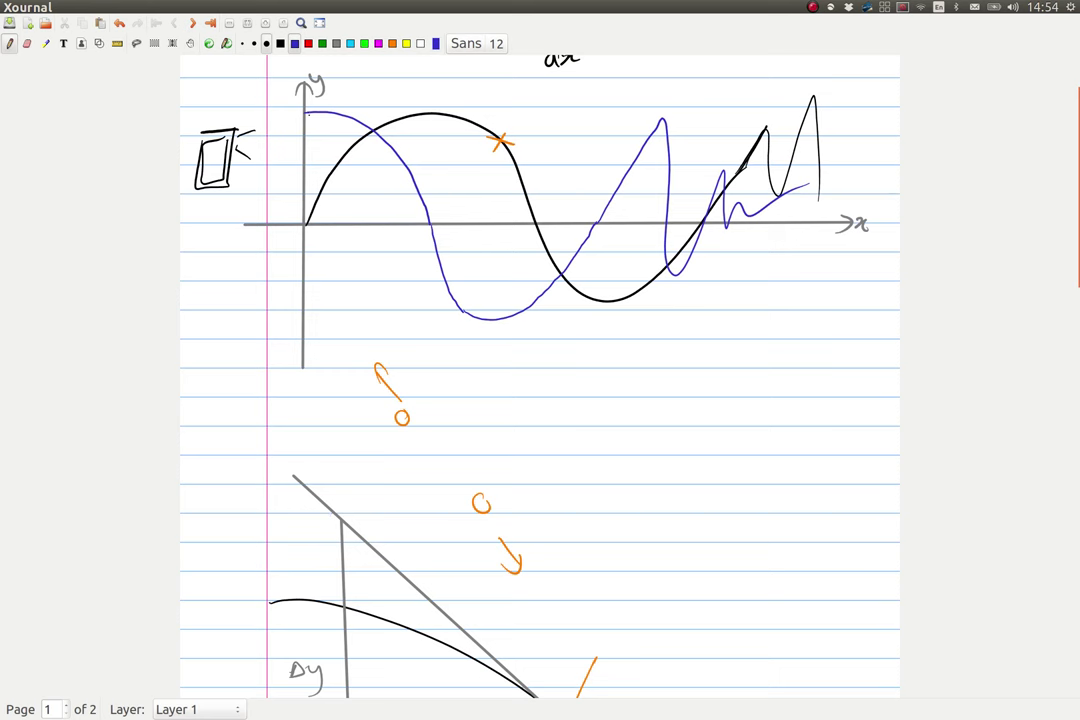
pyautogui.moveTo(312, 111); pyautogui.dragTo(308, 120)
pyautogui.moveTo(309, 111); pyautogui.dragTo(382, 134)
pyautogui.moveTo(410, 180); pyautogui.dragTo(438, 232)
pyautogui.moveTo(465, 296); pyautogui.dragTo(455, 311)
pyautogui.moveTo(453, 303); pyautogui.dragTo(523, 320)
pyautogui.moveTo(579, 233); pyautogui.dragTo(595, 239)
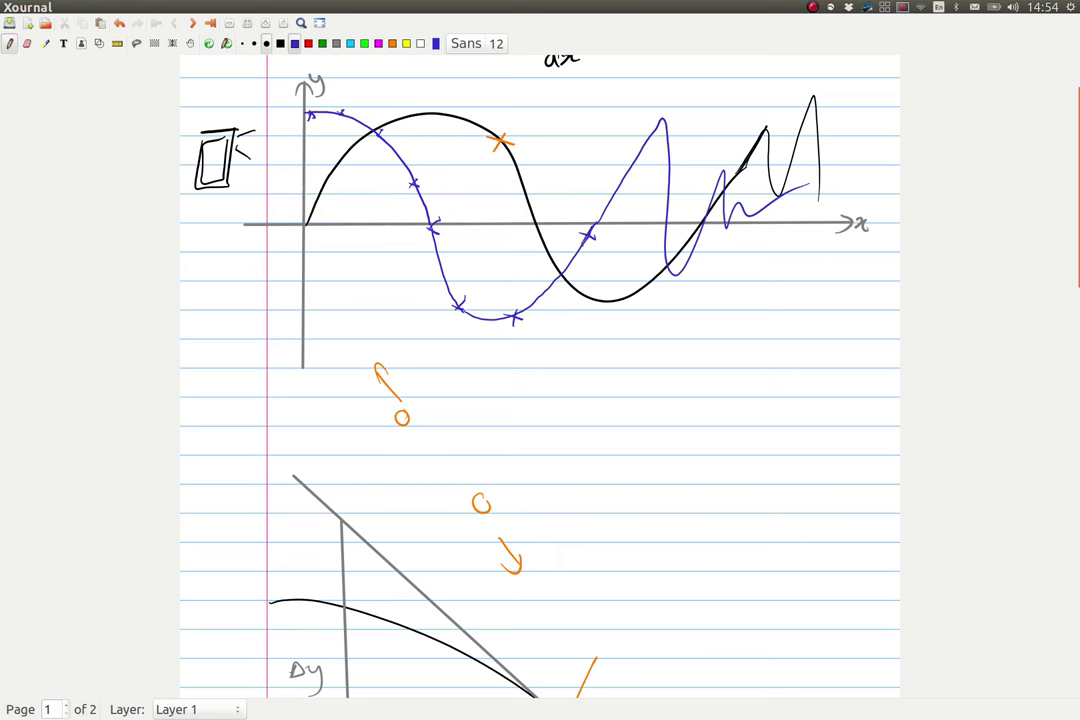
# Step: Draw blue vertical strokes beside the Derivatives title along the page margin
pyautogui.scroll(2, 260, 408)
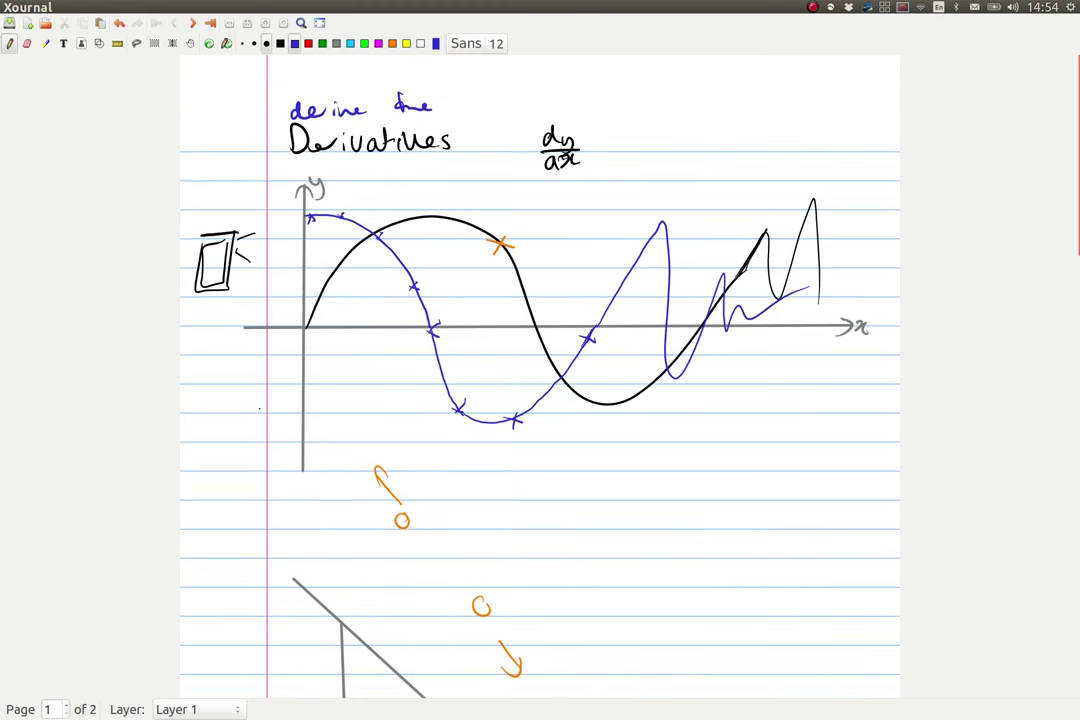
pyautogui.moveTo(270, 108)
pyautogui.mouseDown()
pyautogui.moveTo(266, 155)
pyautogui.moveTo(274, 112)
pyautogui.mouseUp()
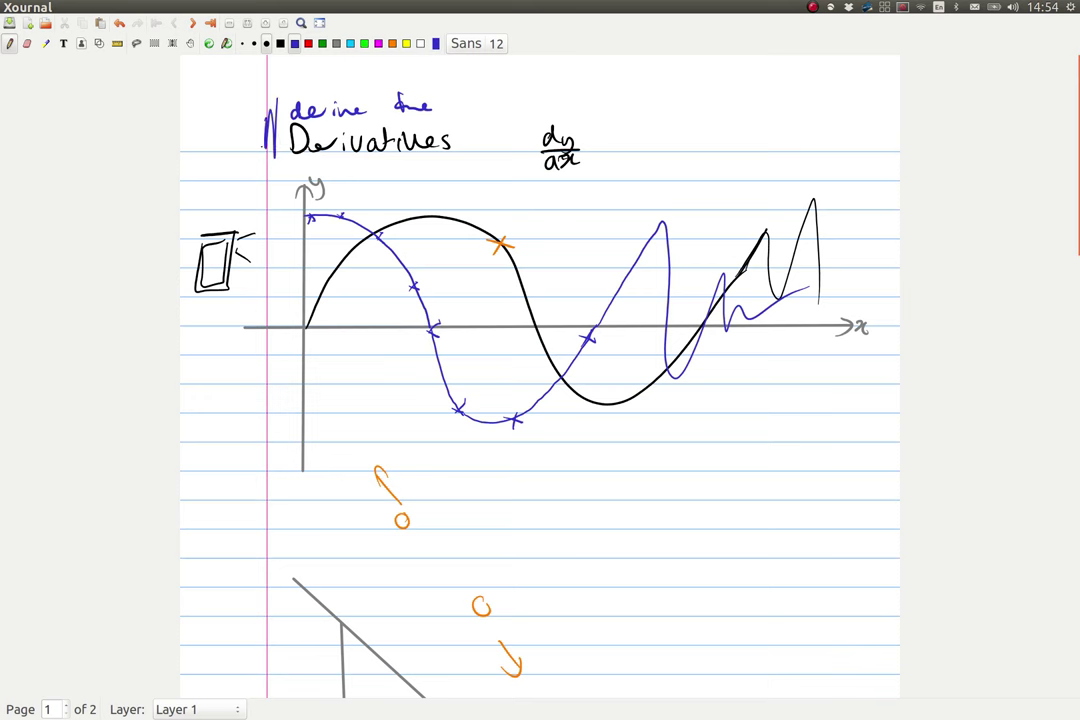